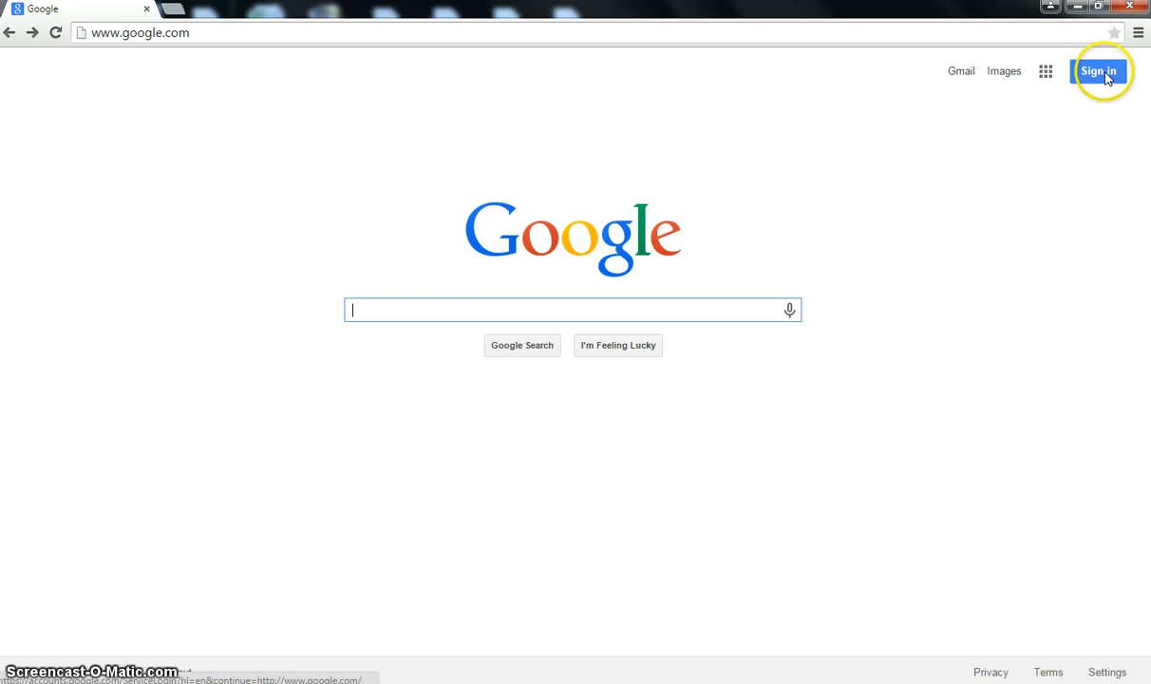
- Sign in to Google with the school account's email and password, correcting a mistyped address
left_click(1092, 76)
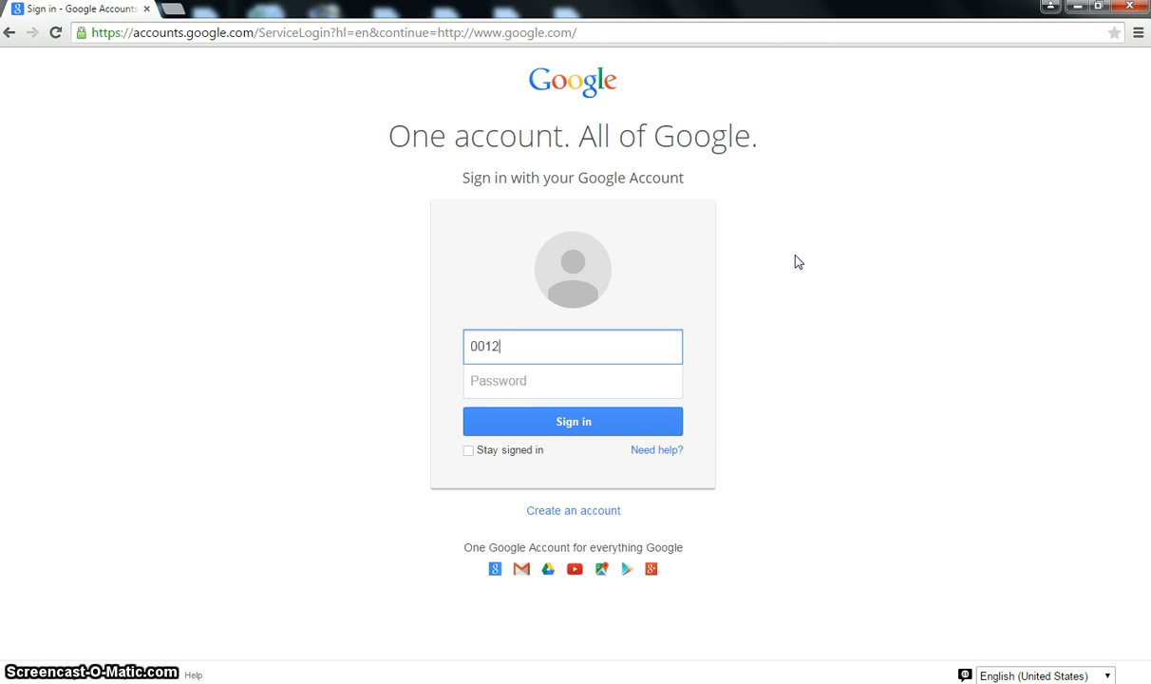
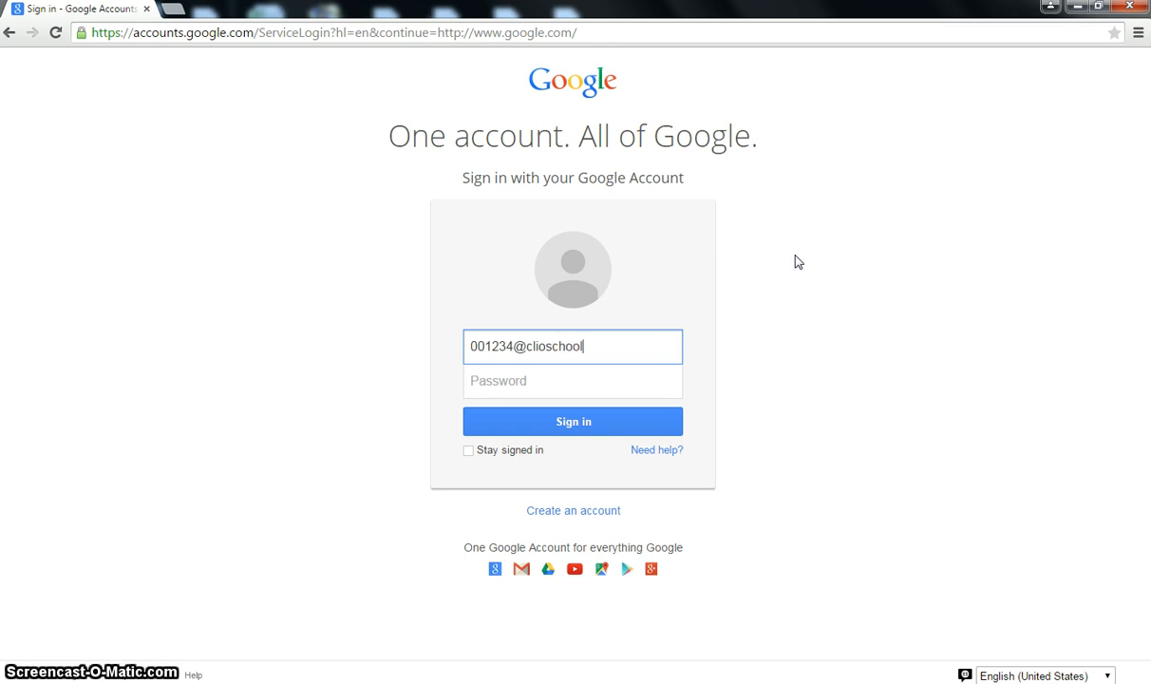
left_click(589, 381)
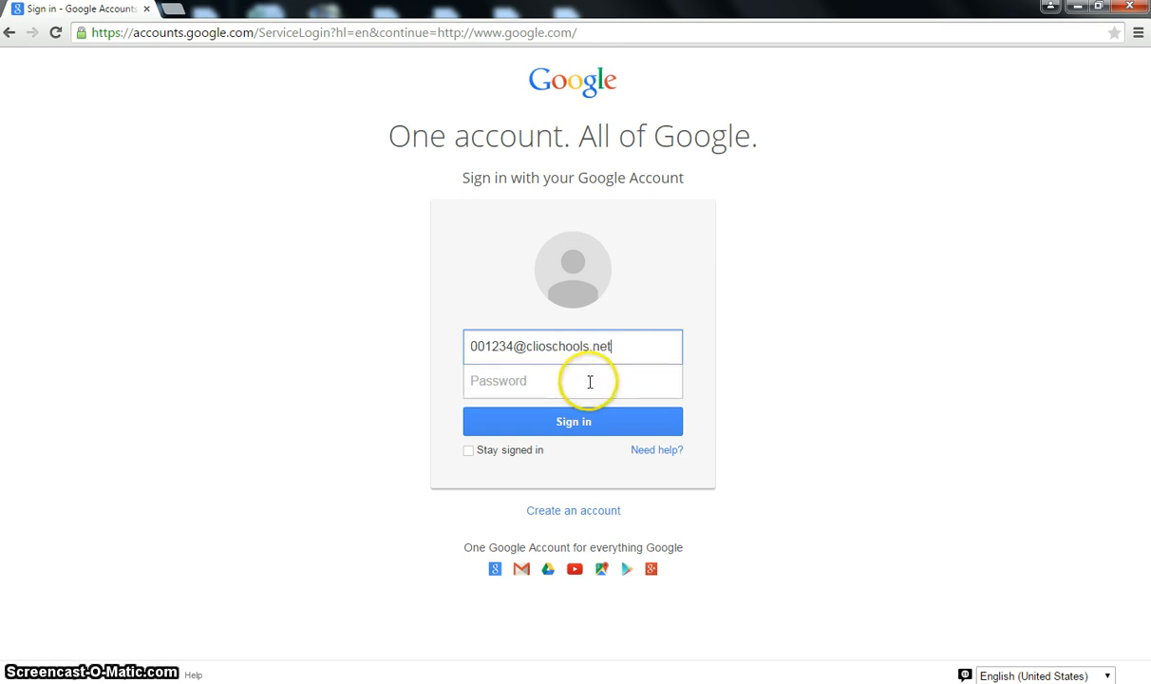
left_click(586, 376)
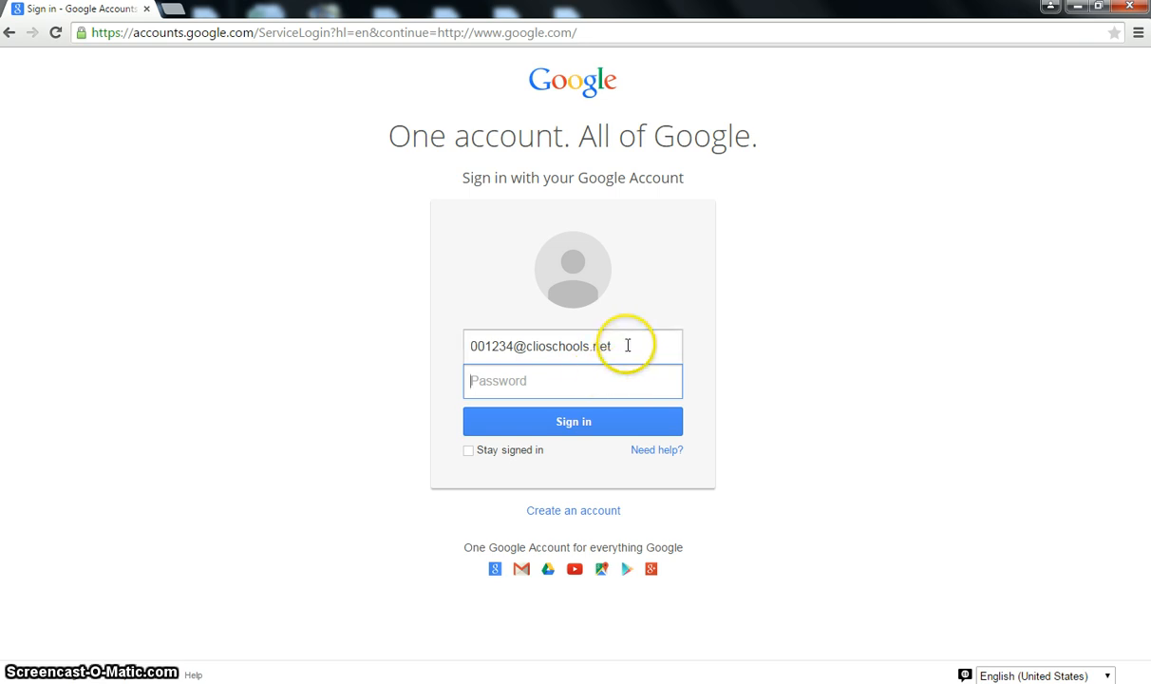
left_click_drag(627, 344, 405, 350)
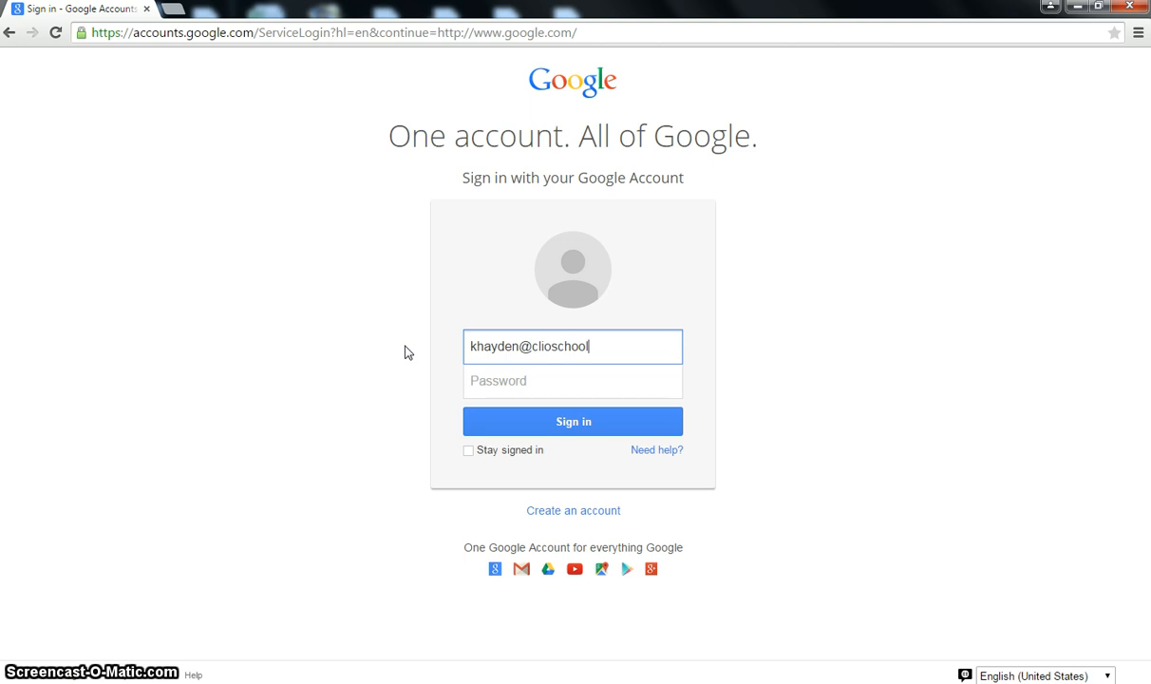
key("Tab")
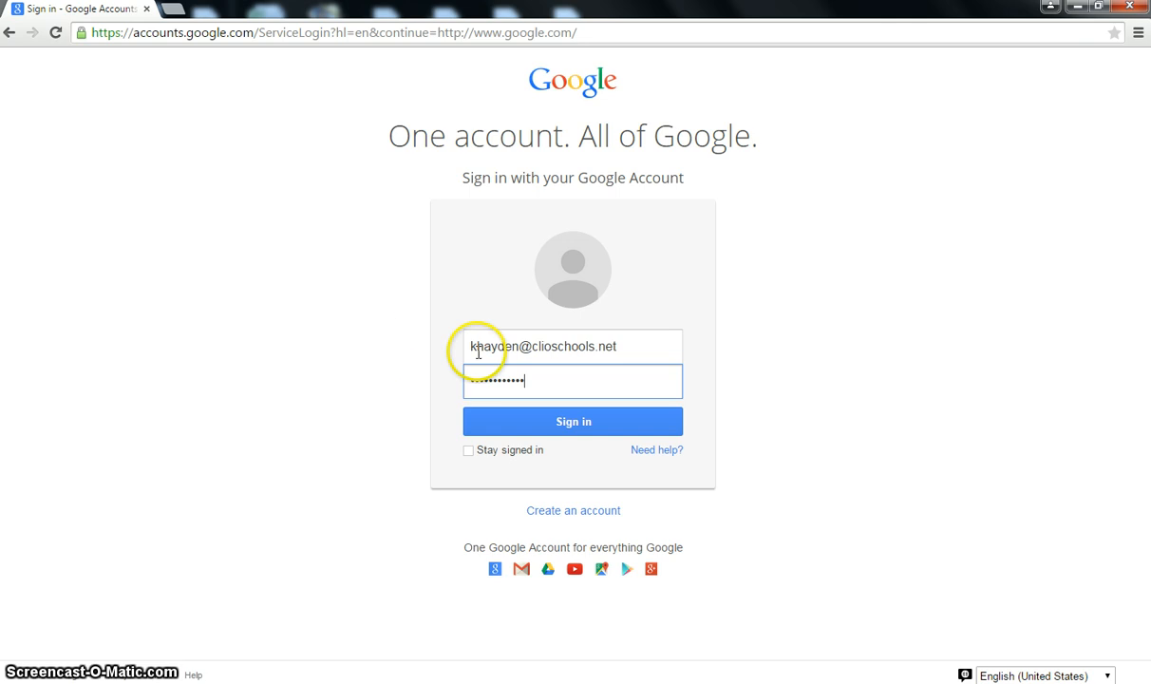
left_click(548, 428)
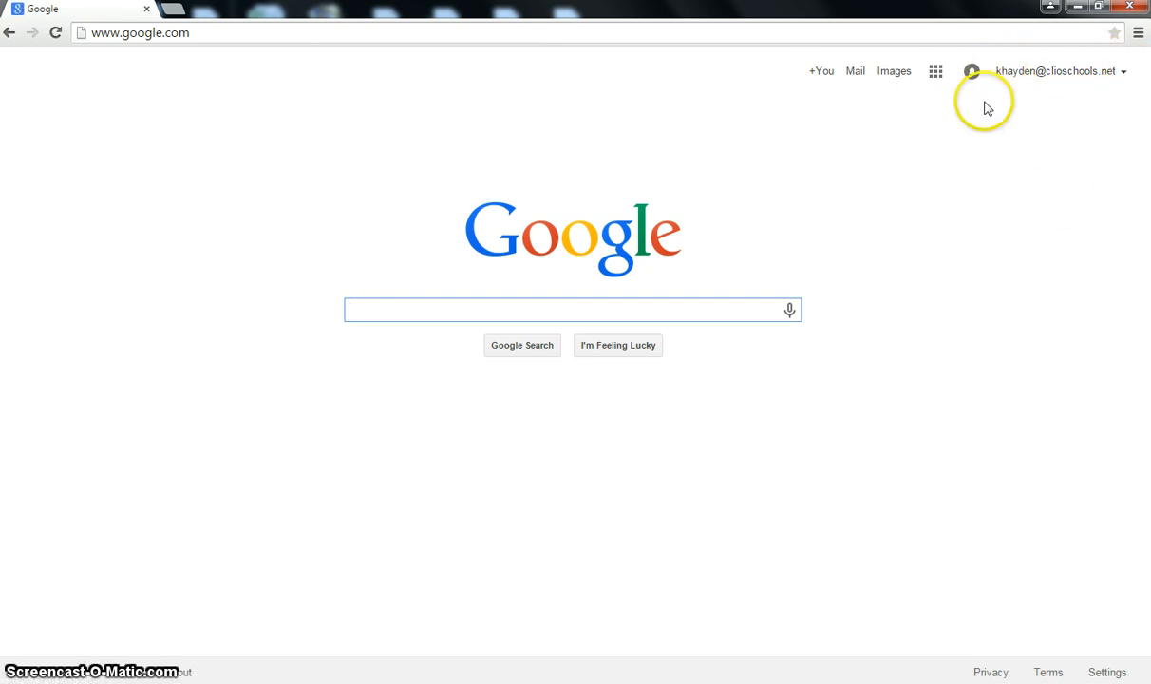
- Open Google Drive from the Google apps grid to reach My Drive
left_click(935, 74)
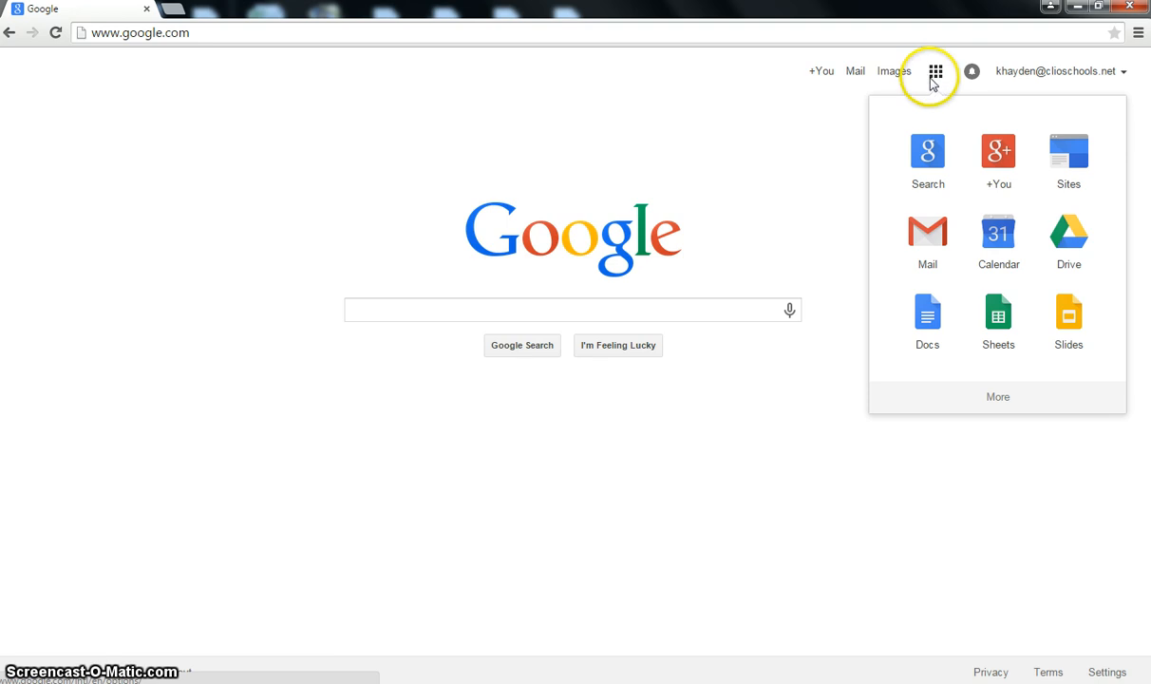
left_click(1069, 235)
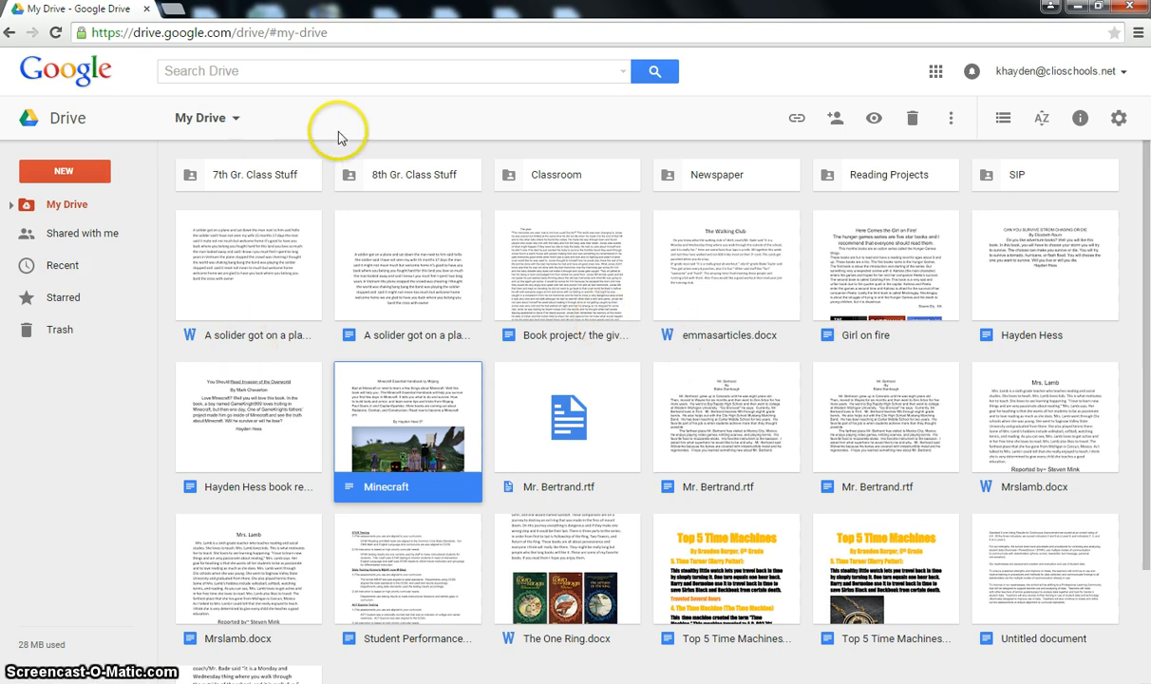
- Create a new Google Docs document from Drive's New menu
left_click(70, 174)
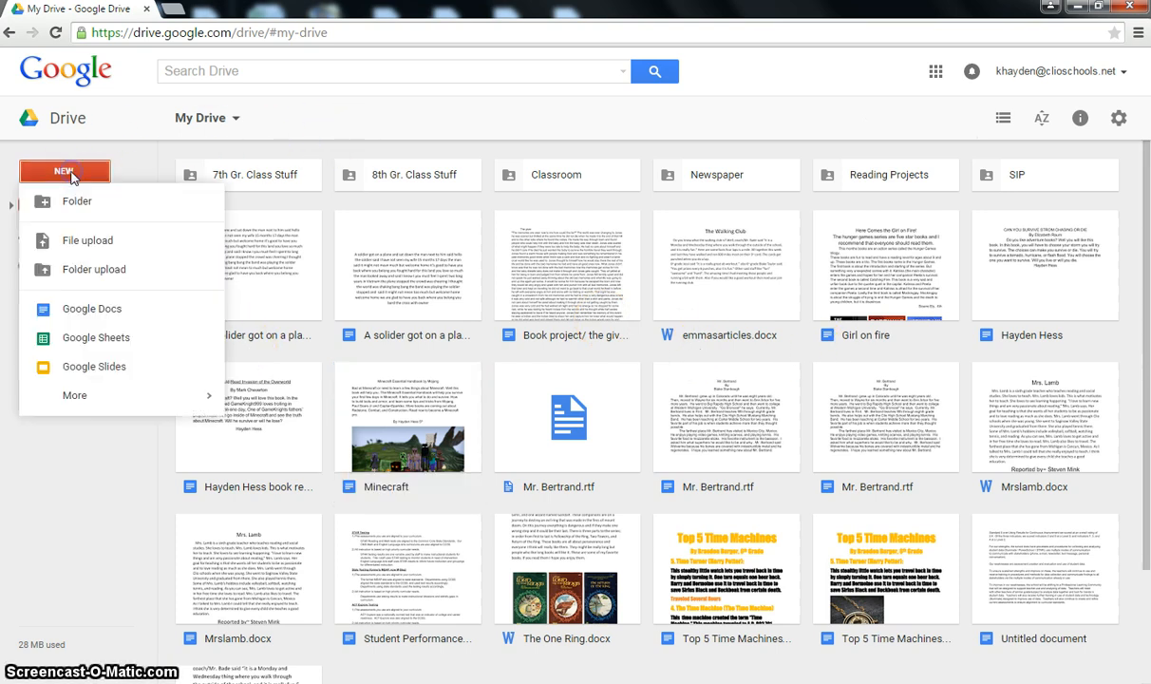
left_click(105, 314)
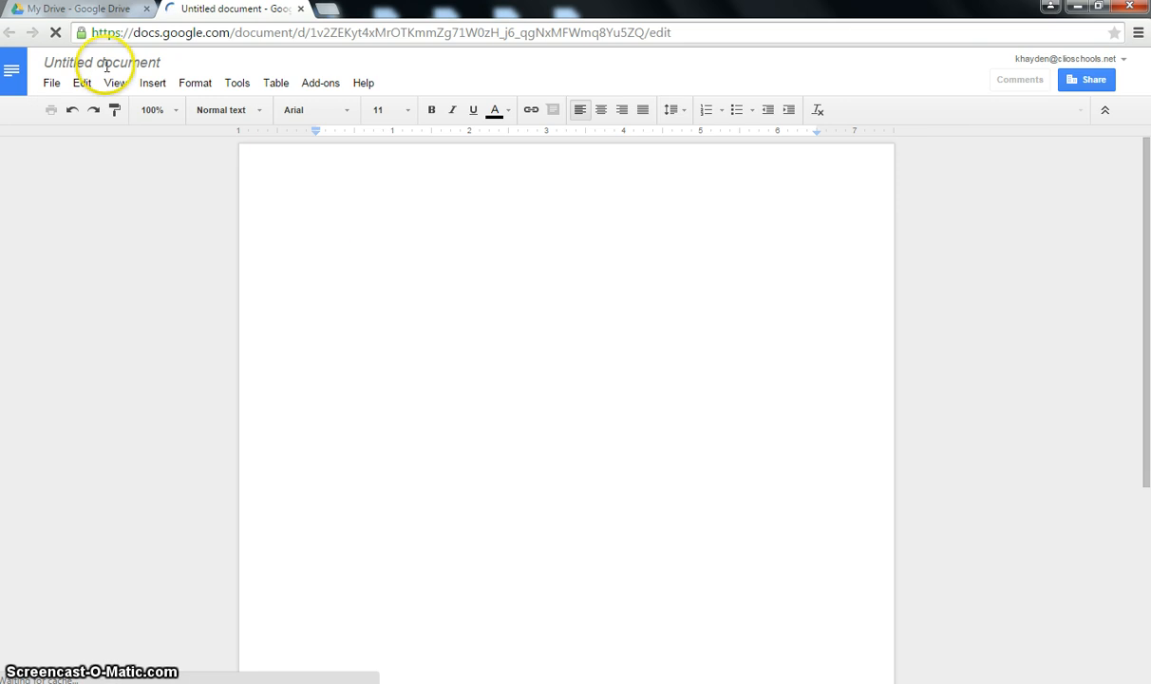
left_click(160, 71)
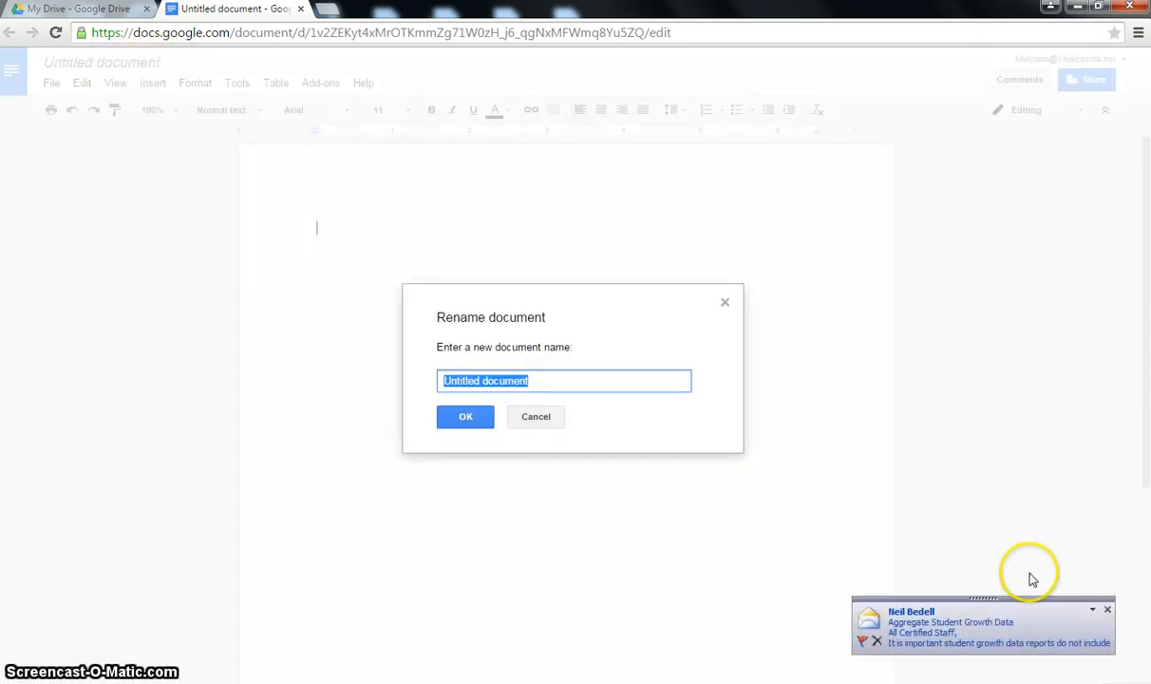
left_click(1106, 609)
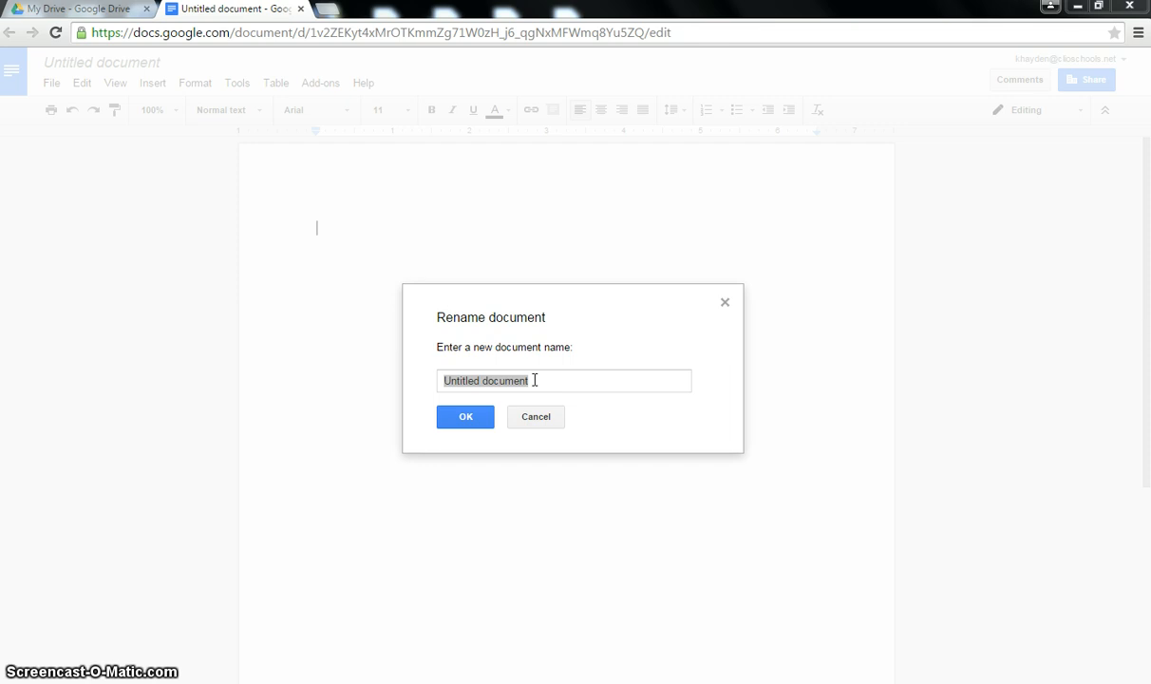
- Rename the untitled document to the teacher's name followed by '- Essay'
left_click(563, 303)
left_click(549, 380)
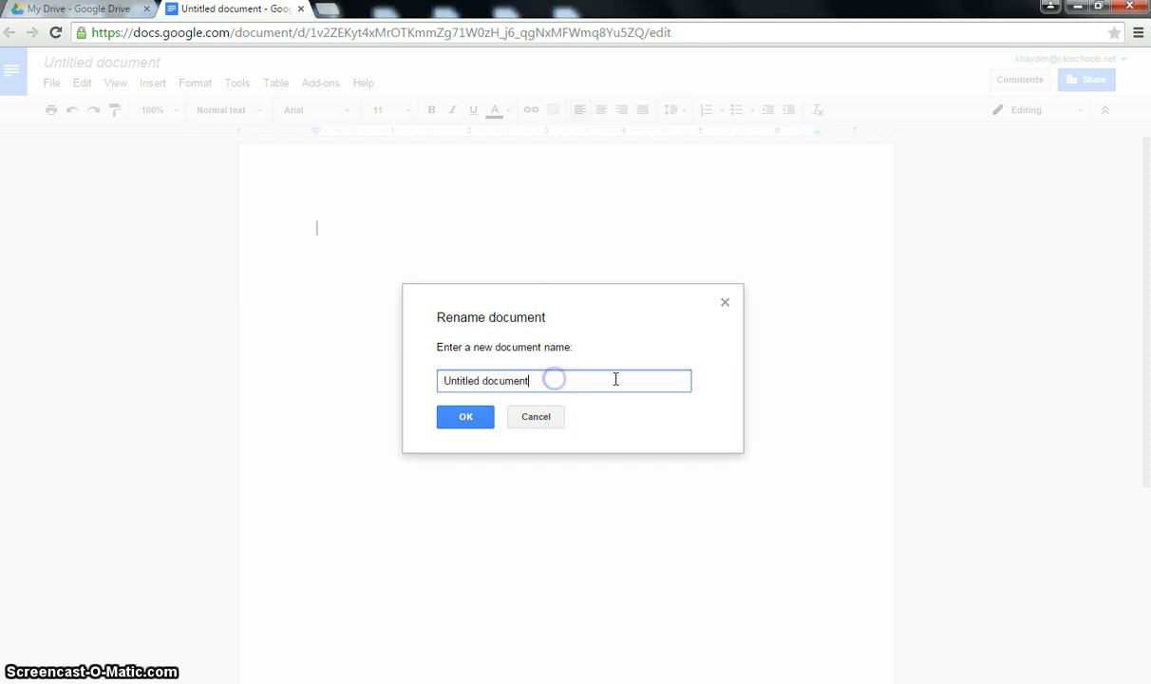
left_click_drag(617, 380, 428, 384)
type("Mer")
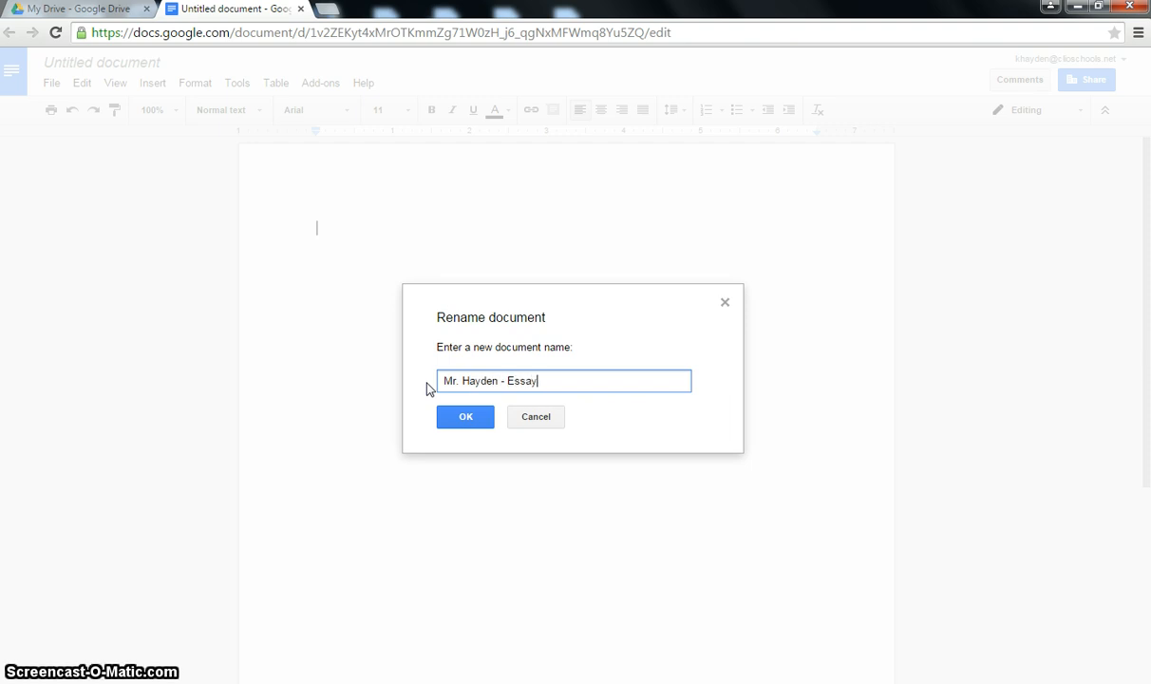
left_click(453, 409)
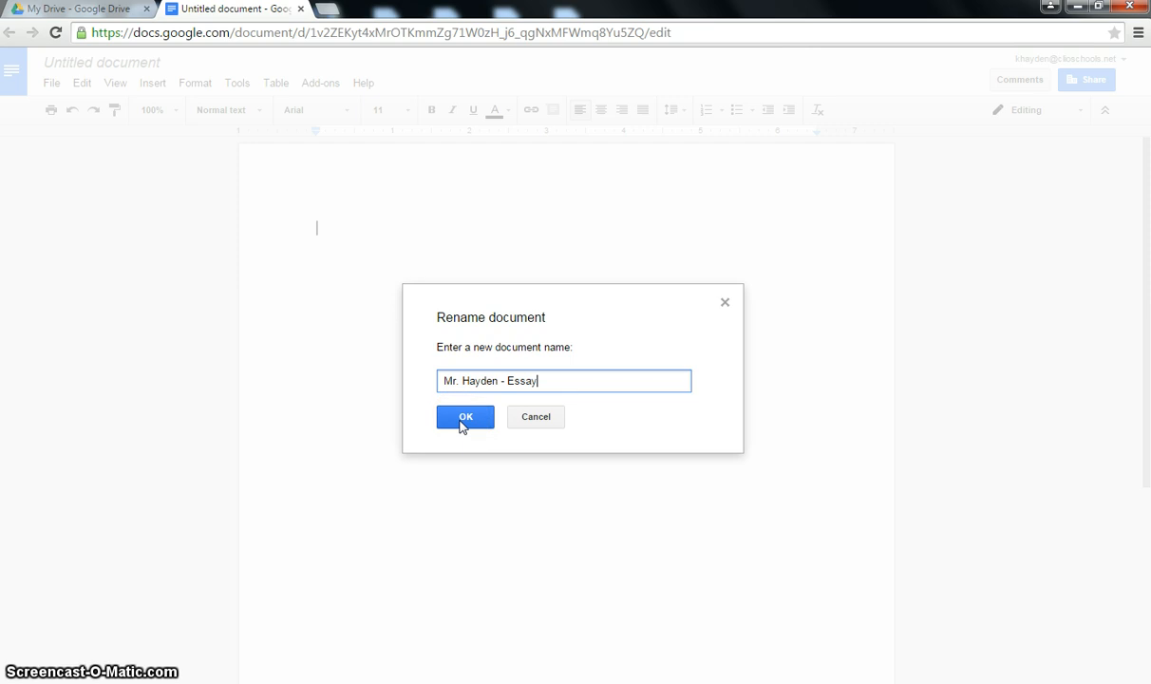
left_click(460, 423)
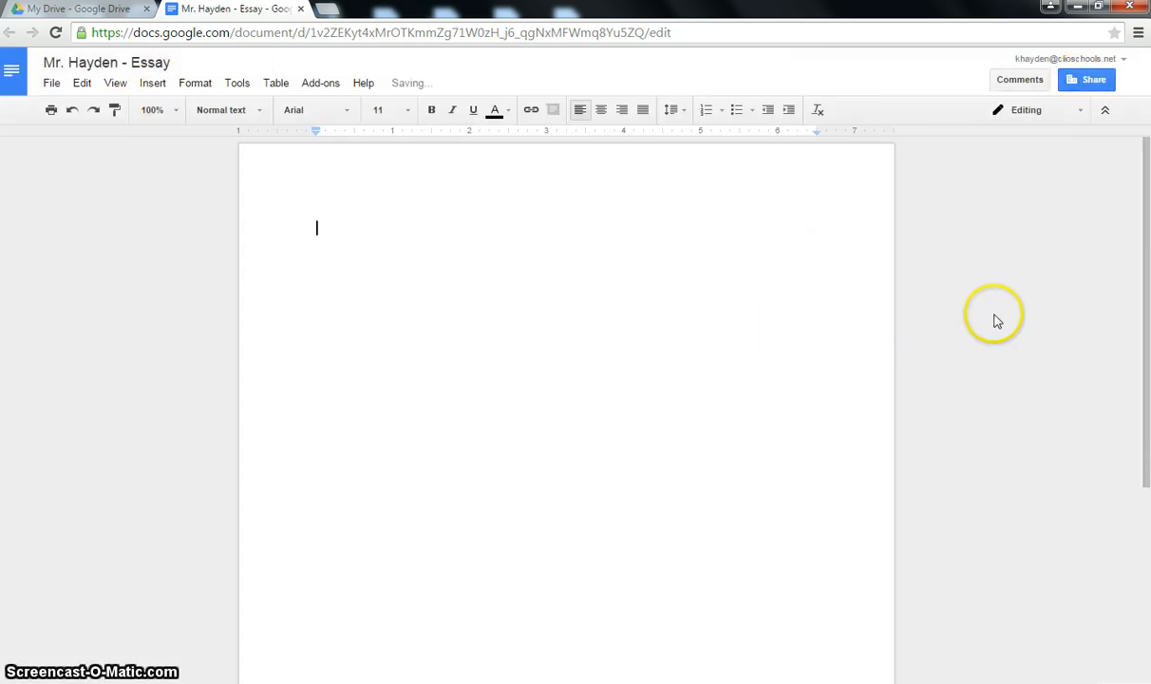
- Share the essay with the teacher's school account, keeping Can edit permission
left_click(1091, 82)
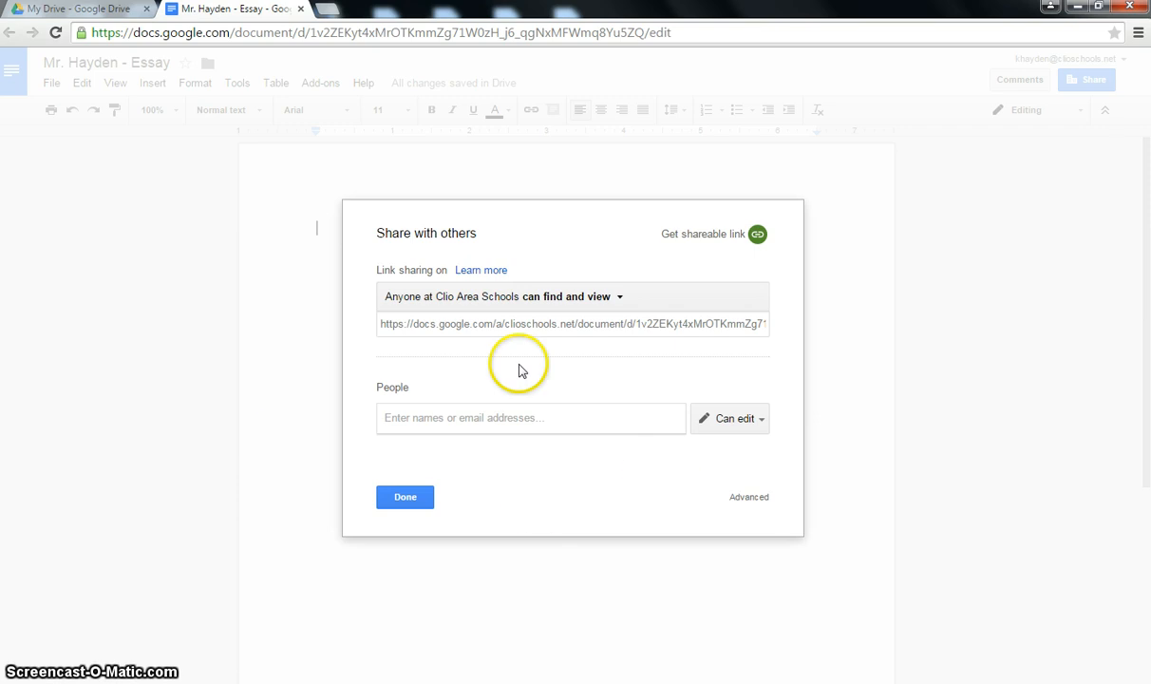
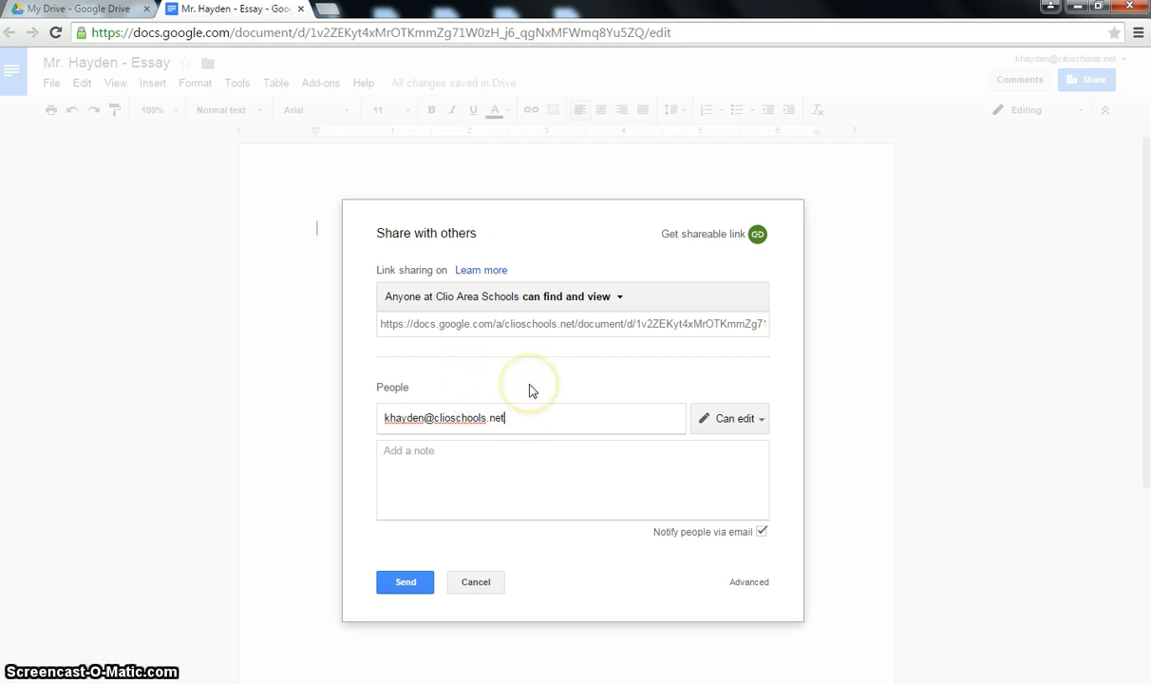
left_click(762, 421)
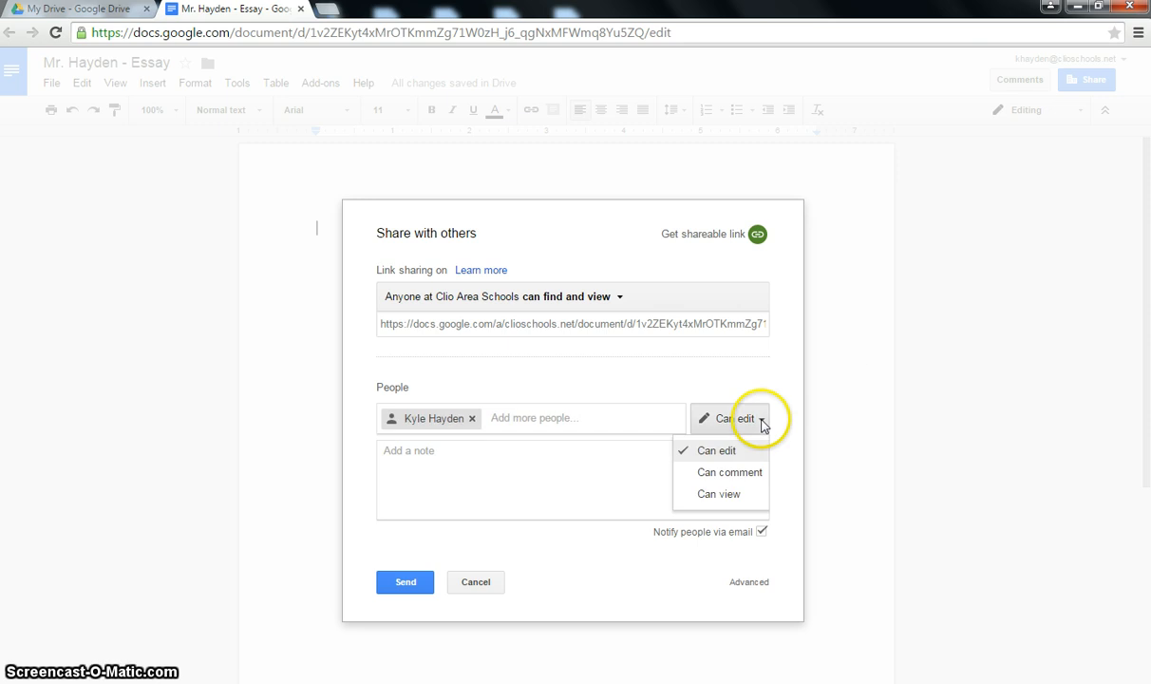
left_click(724, 450)
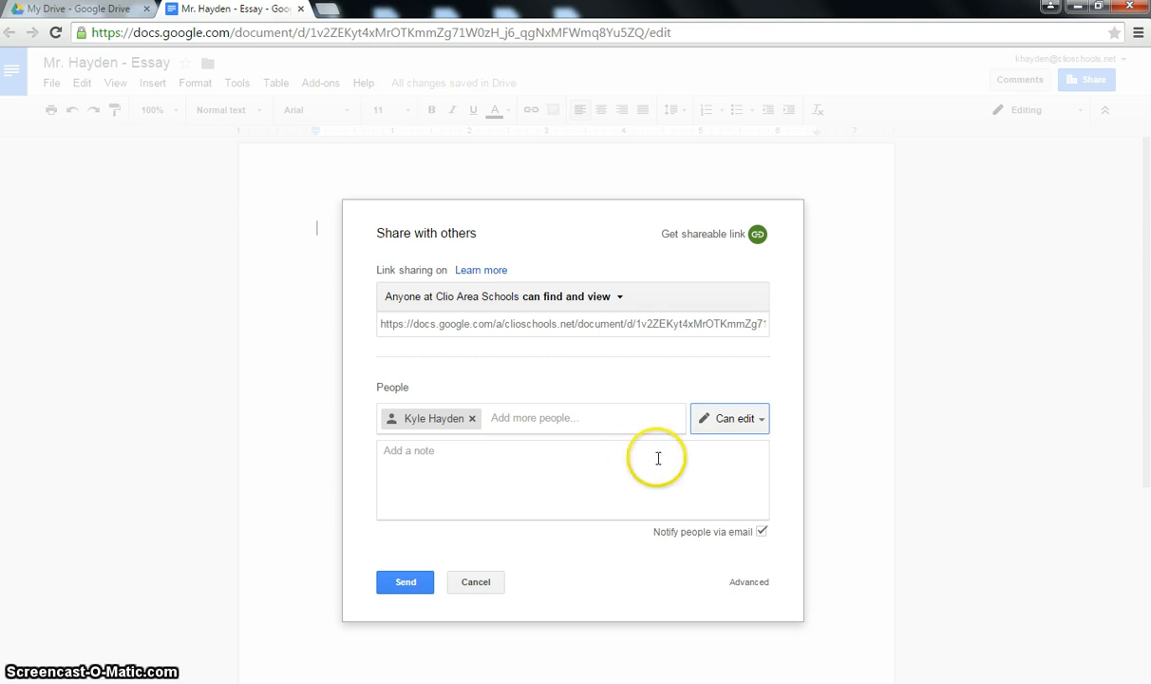
left_click(406, 581)
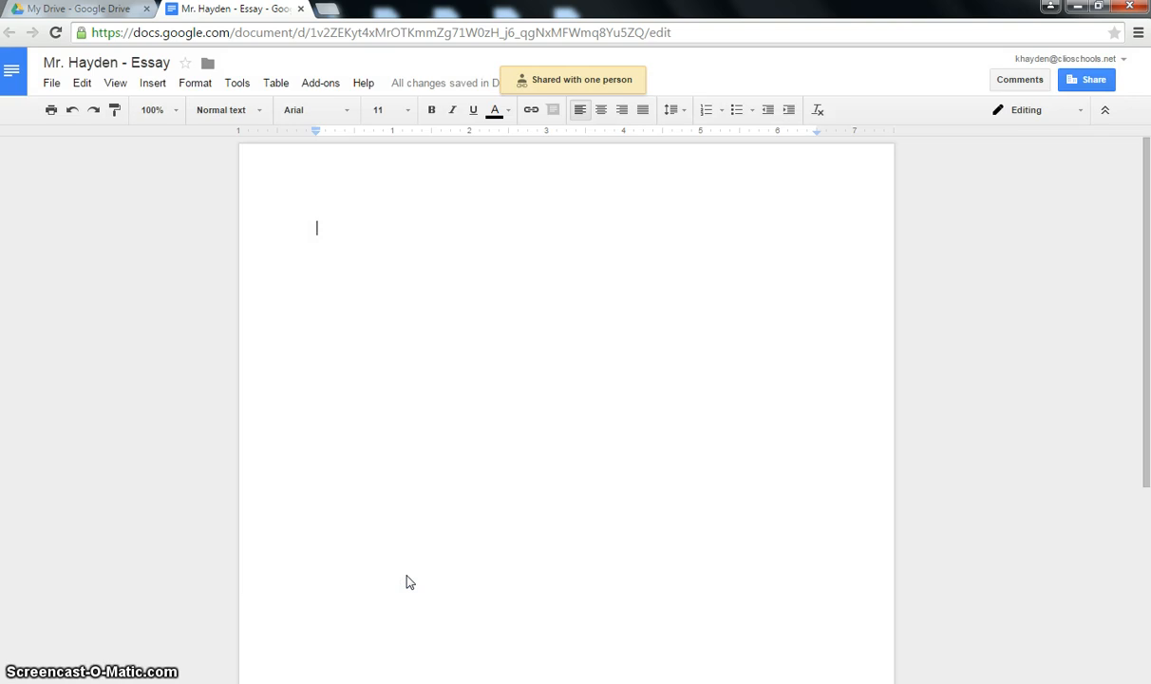
left_click(724, 390)
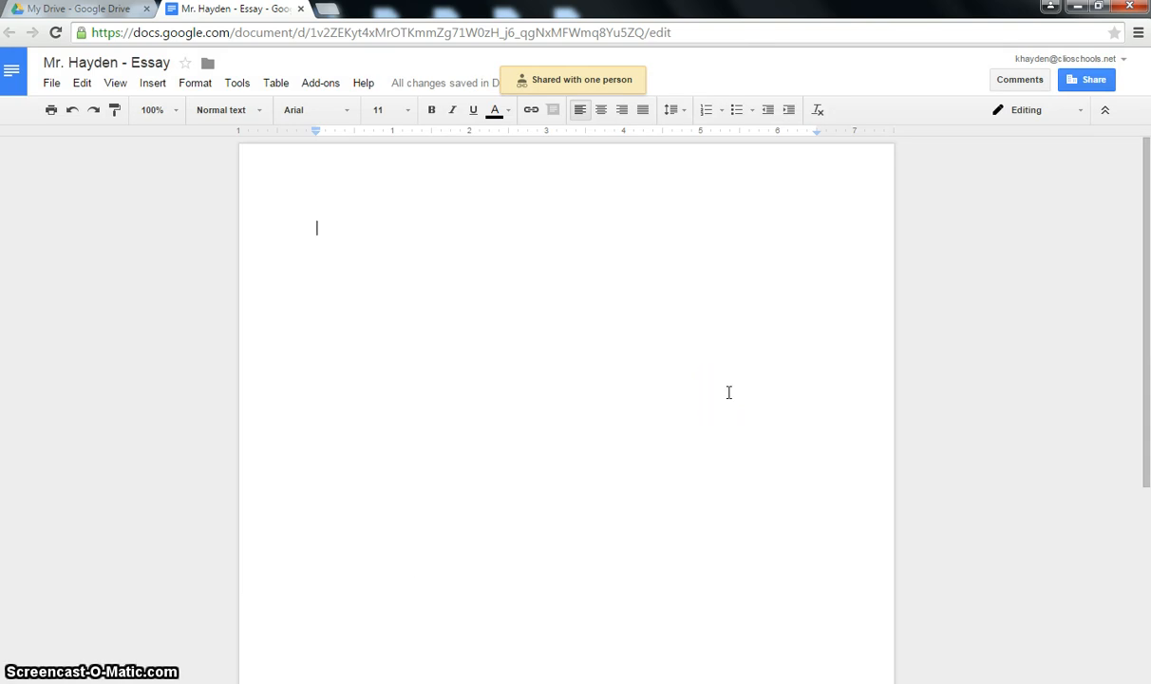
- Set the essay's font size to 12 point in the toolbar
left_click(569, 274)
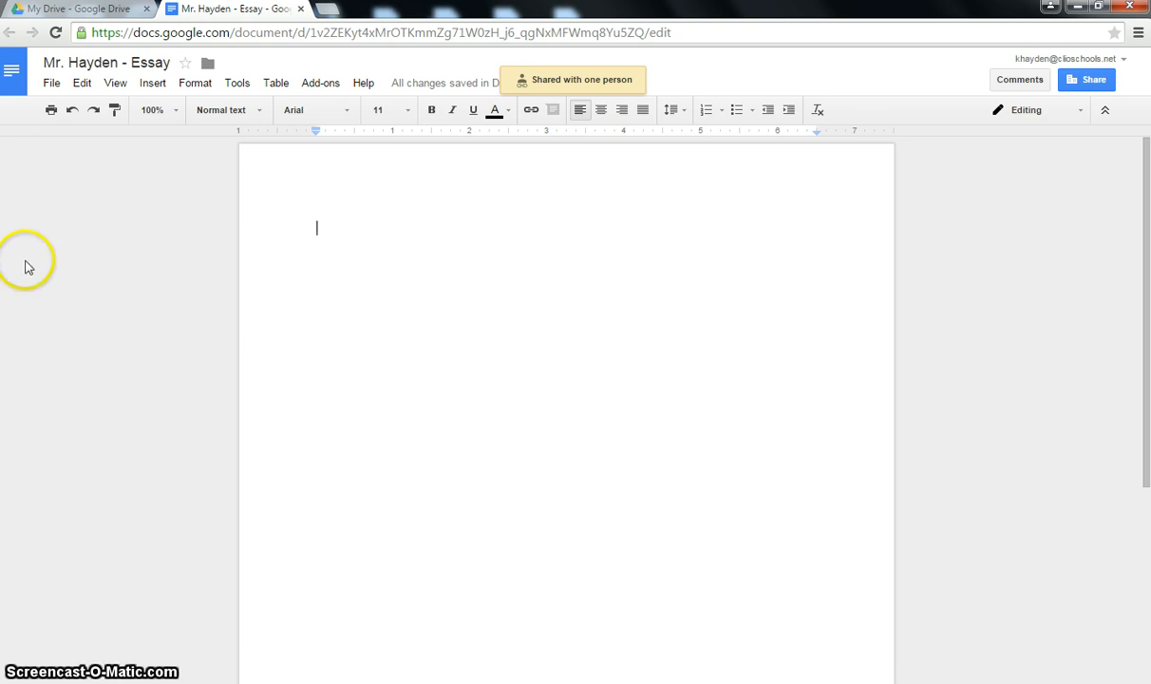
left_click(347, 112)
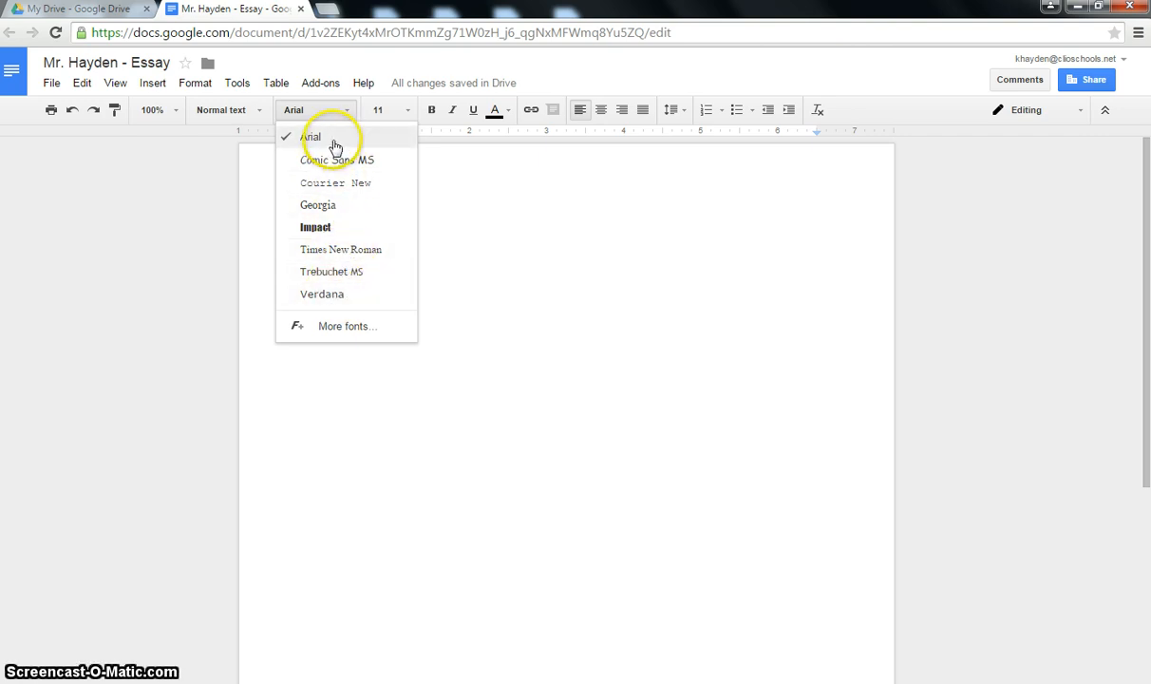
left_click(406, 111)
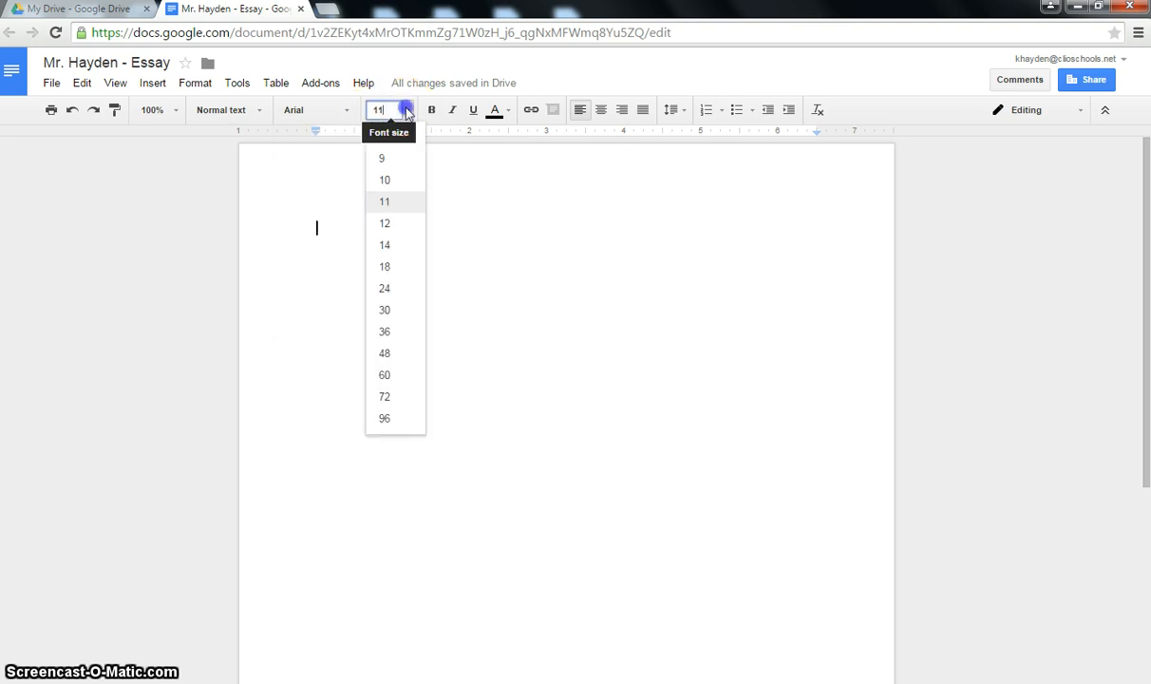
left_click(388, 224)
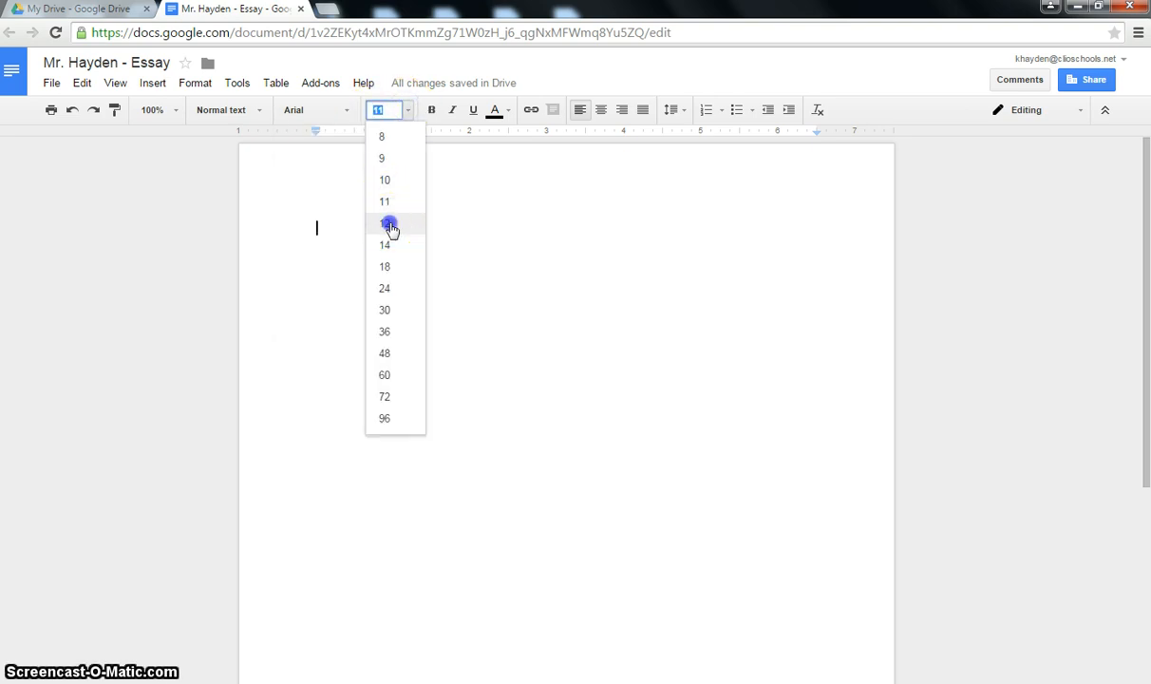
left_click(509, 113)
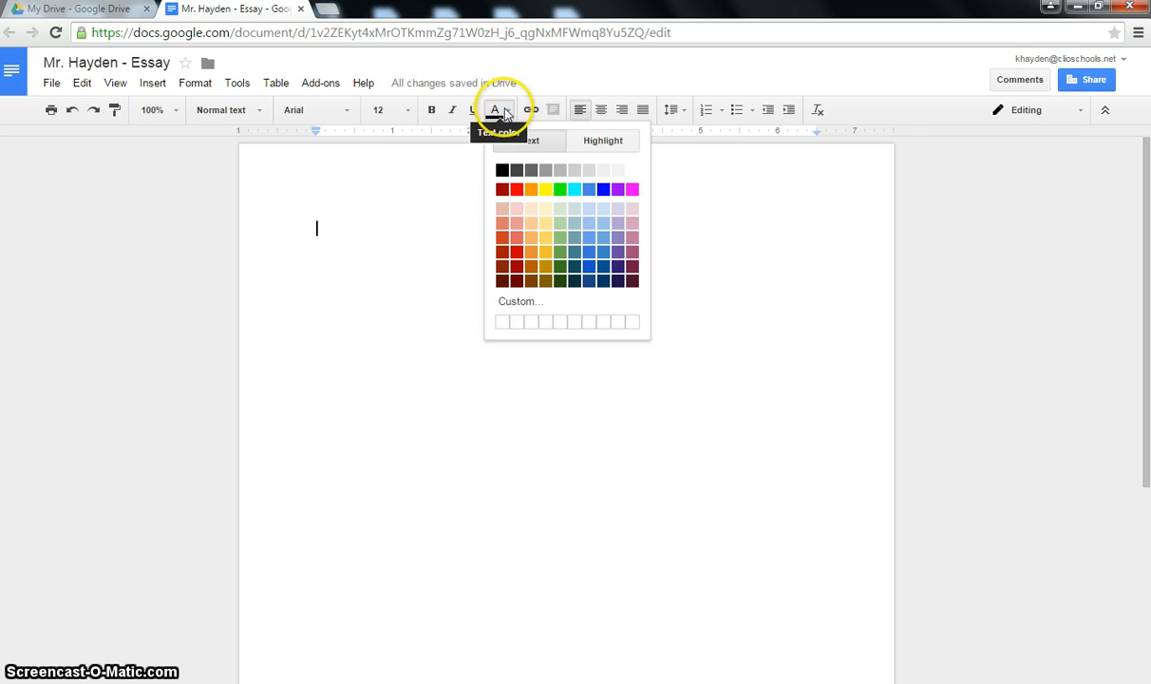
left_click(506, 111)
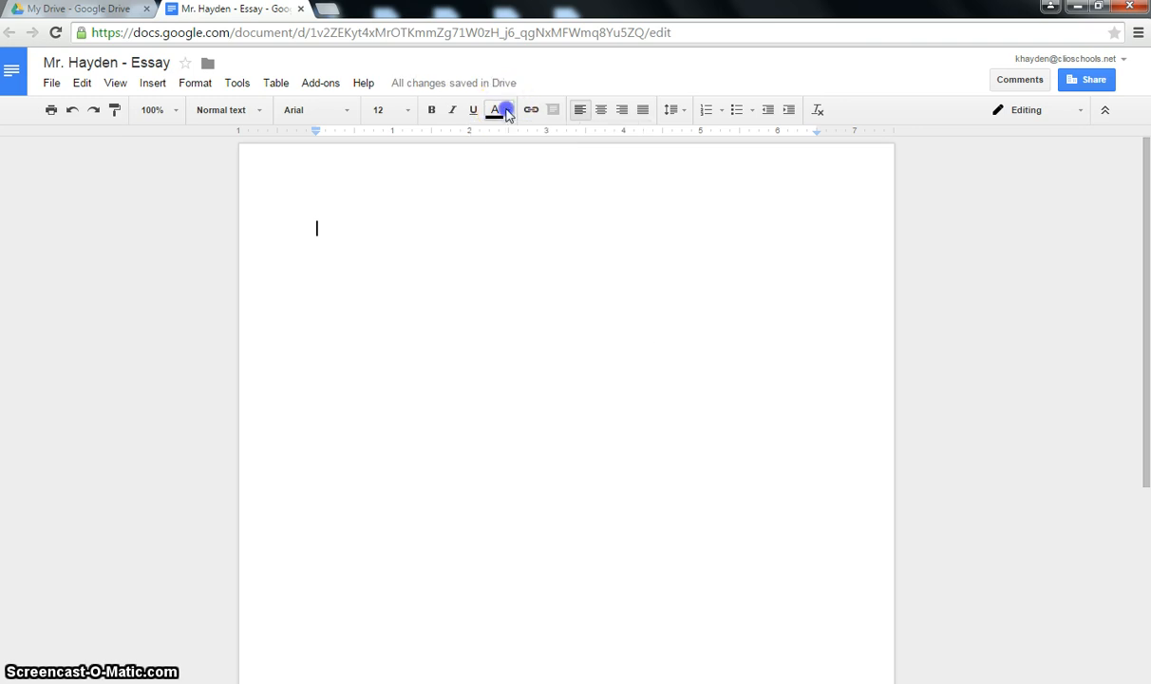
left_click(453, 111)
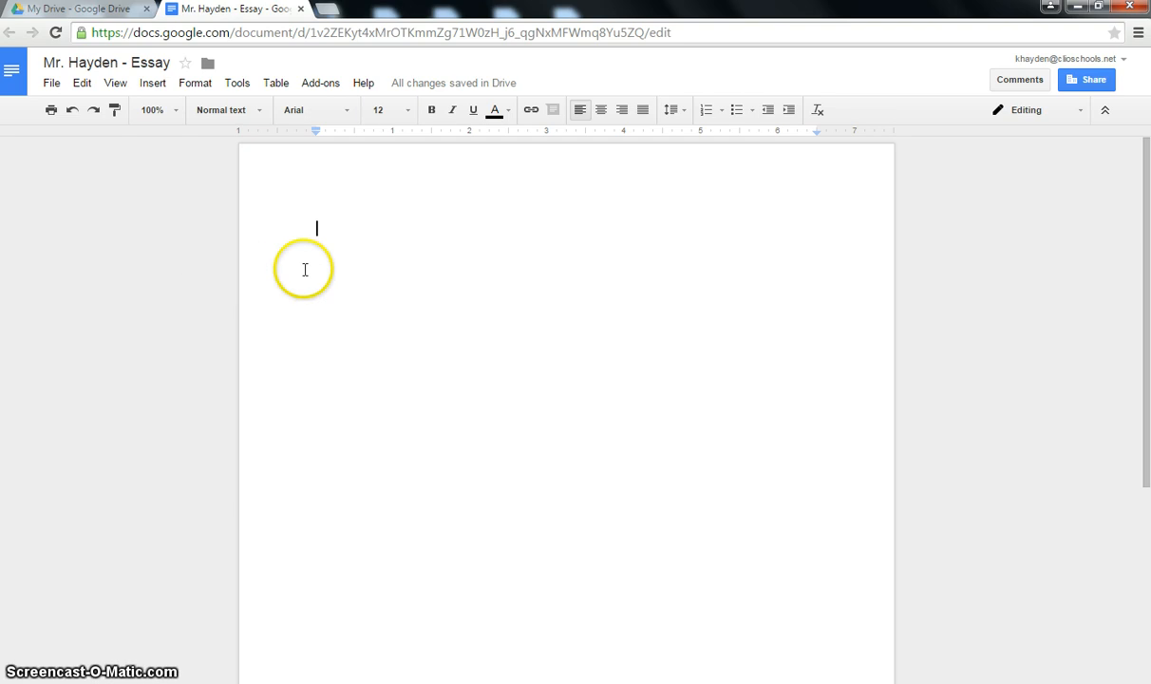
left_click(478, 247)
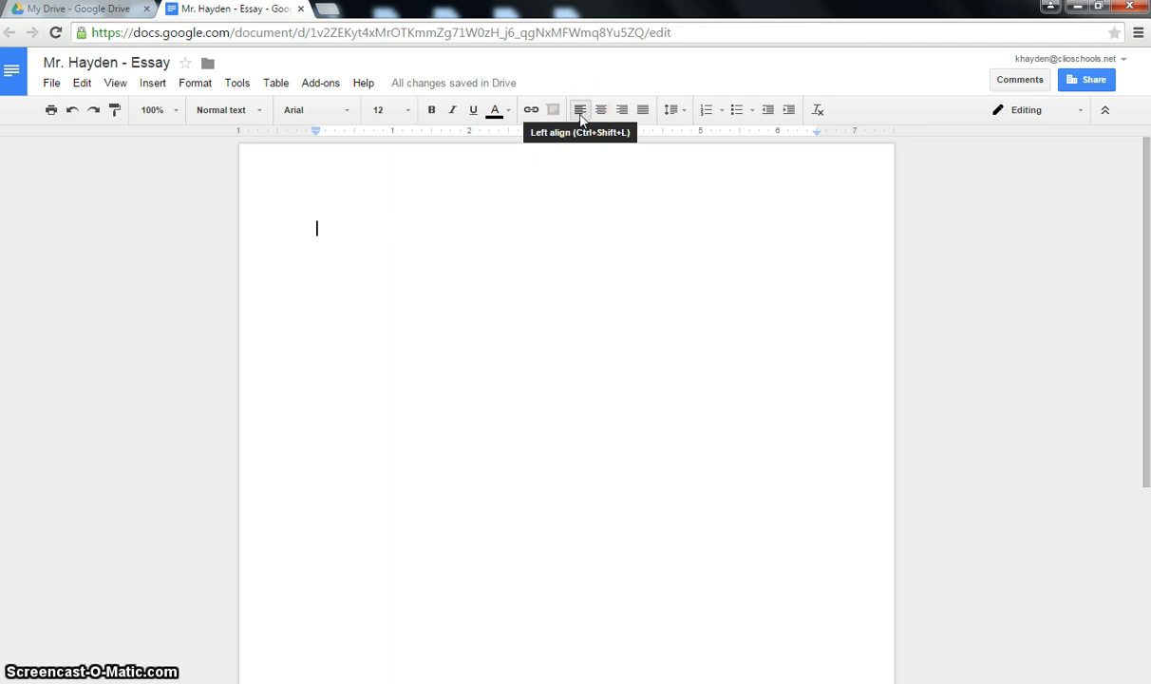
- Right-align the opening lines with the teacher's name and the date 6/1/2015
left_click(621, 112)
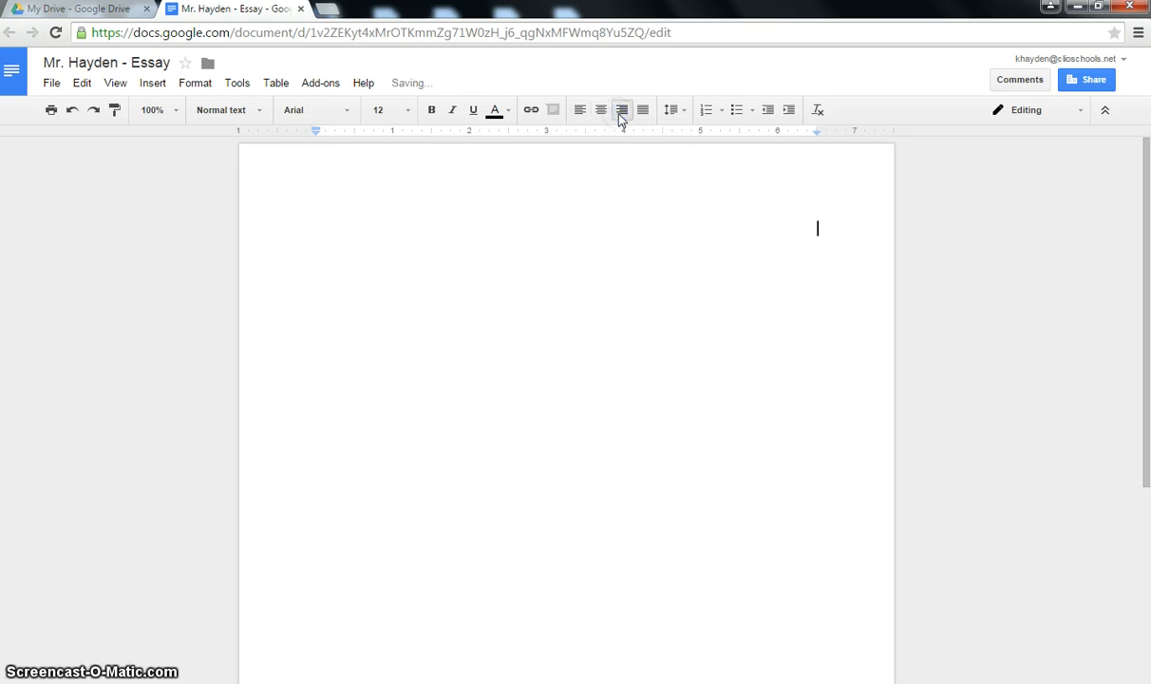
type("Mr. H")
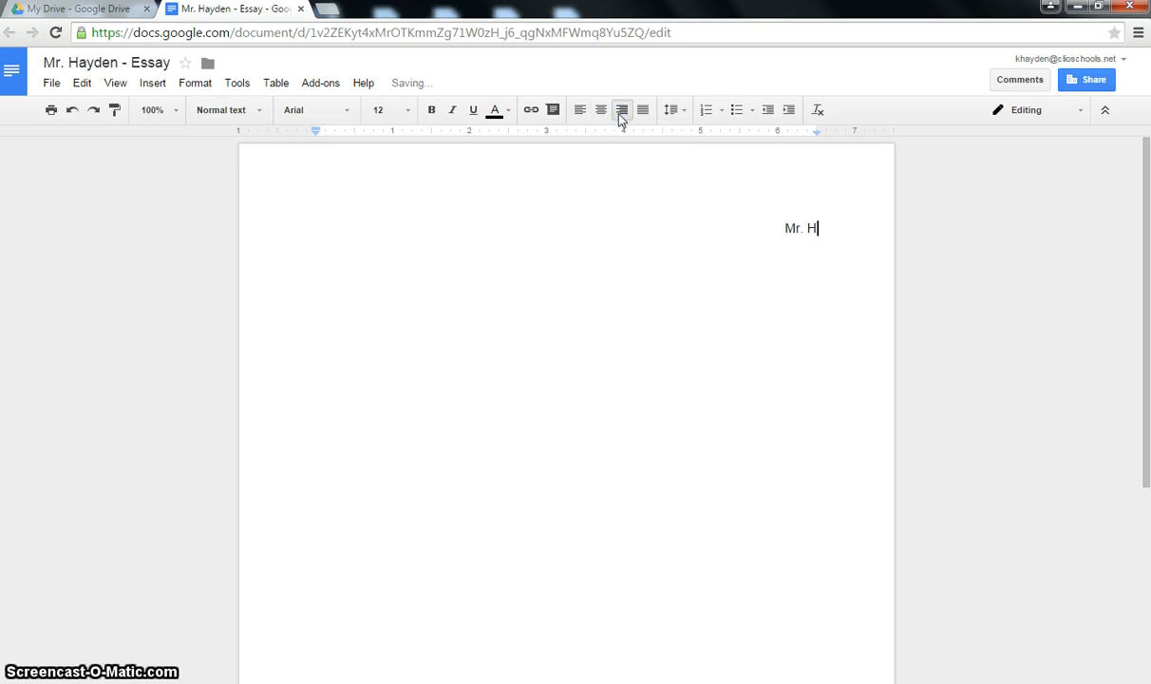
type("ayden")
key("Return")
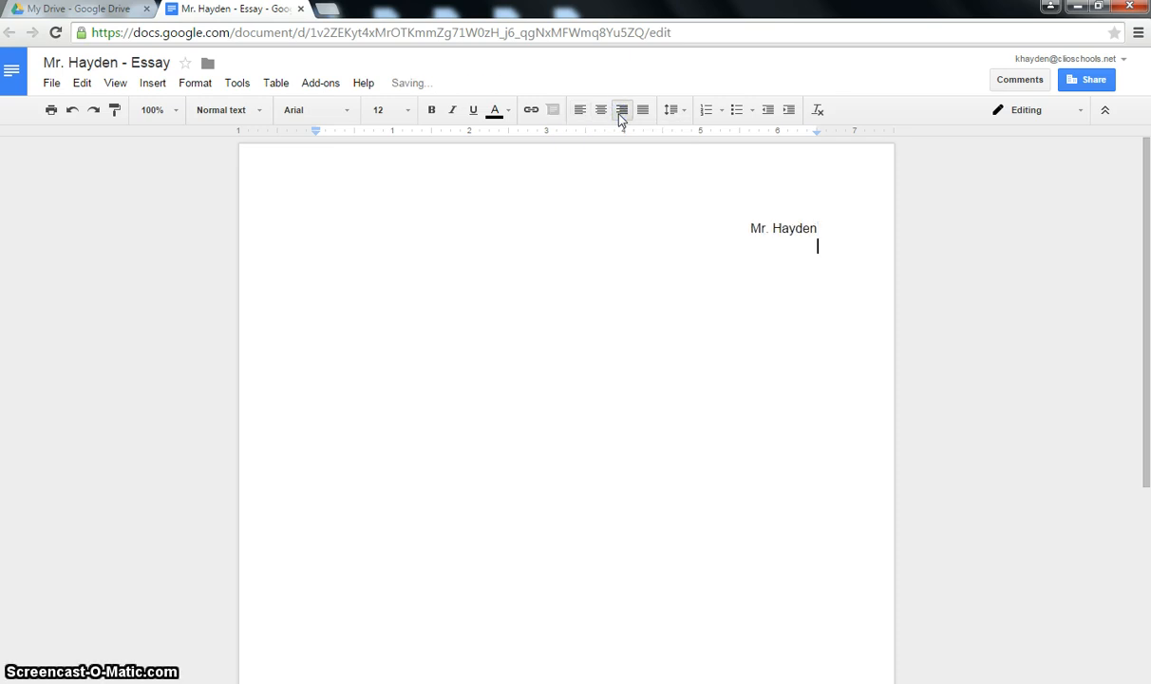
type("6/1/2015")
key("Return")
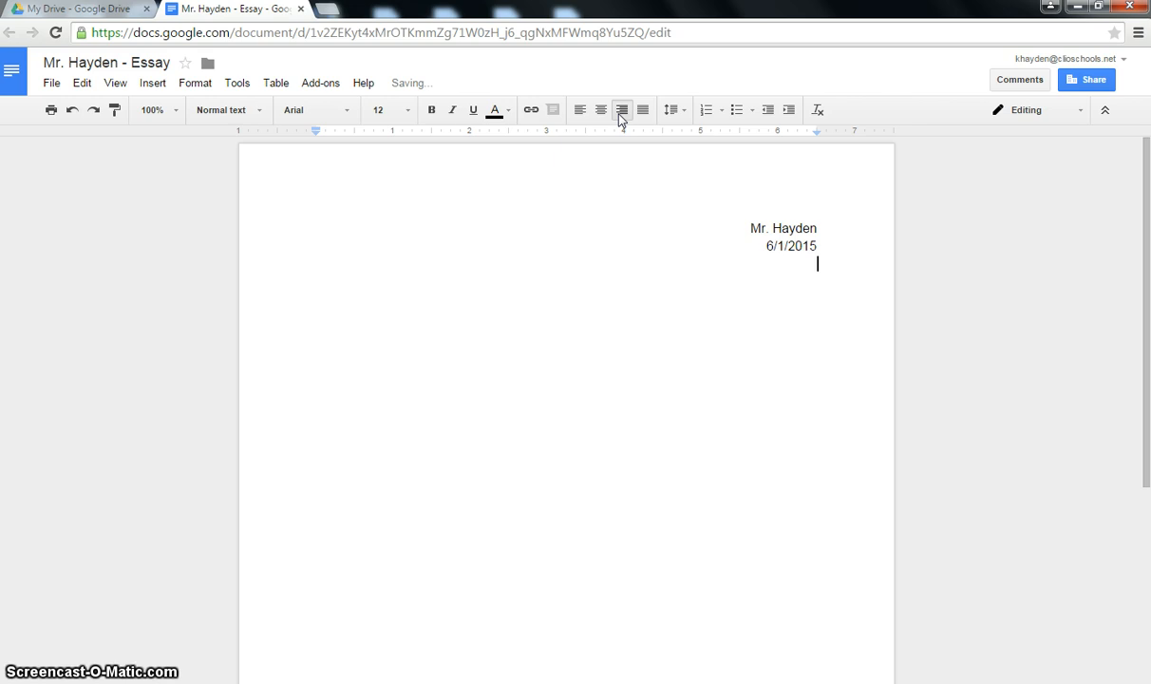
- Add the centred heading 'Title of My Essay' and left-align the line below
left_click(604, 111)
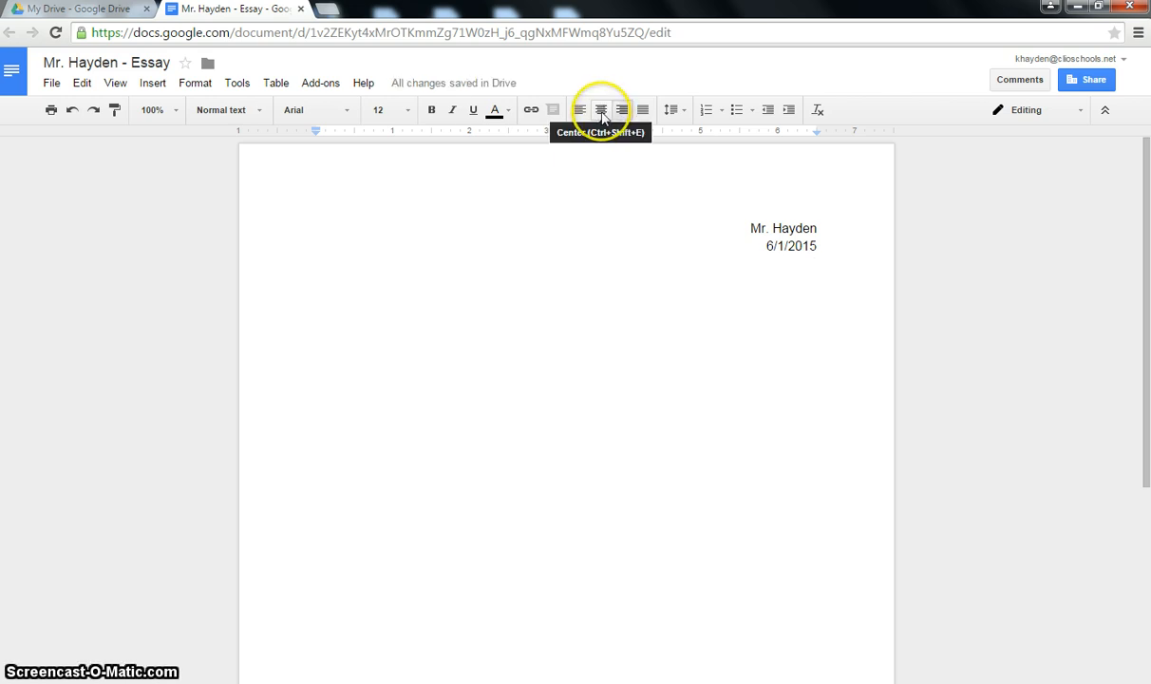
left_click(602, 111)
type("Title")
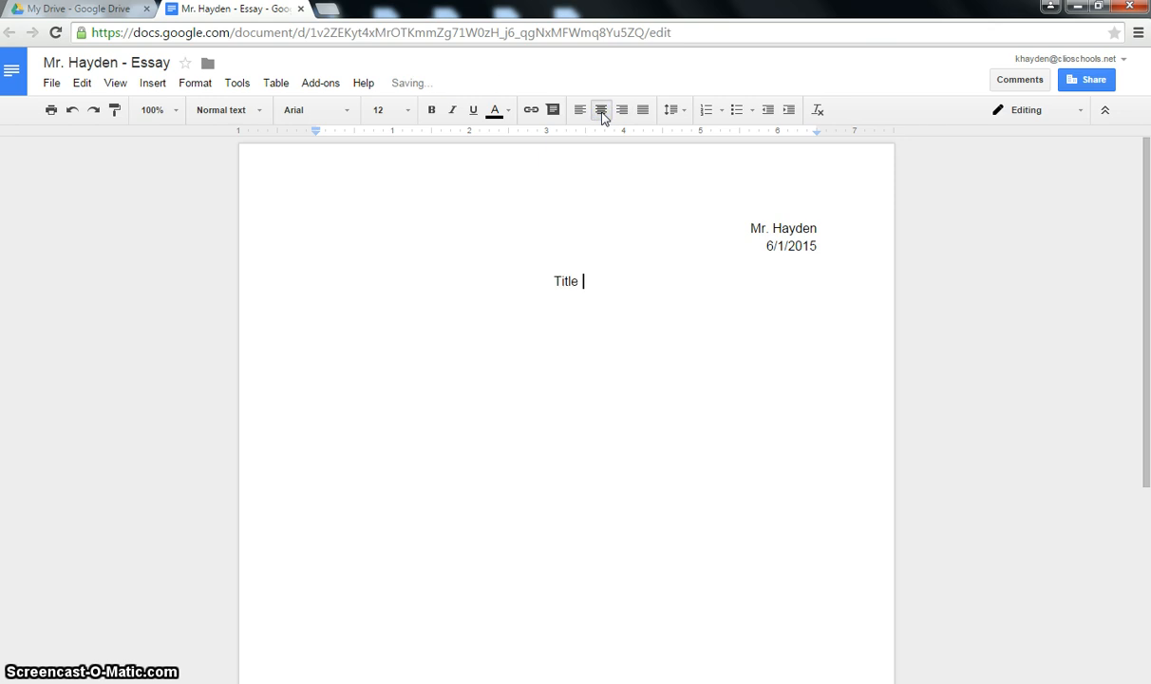
type(" of My Essay")
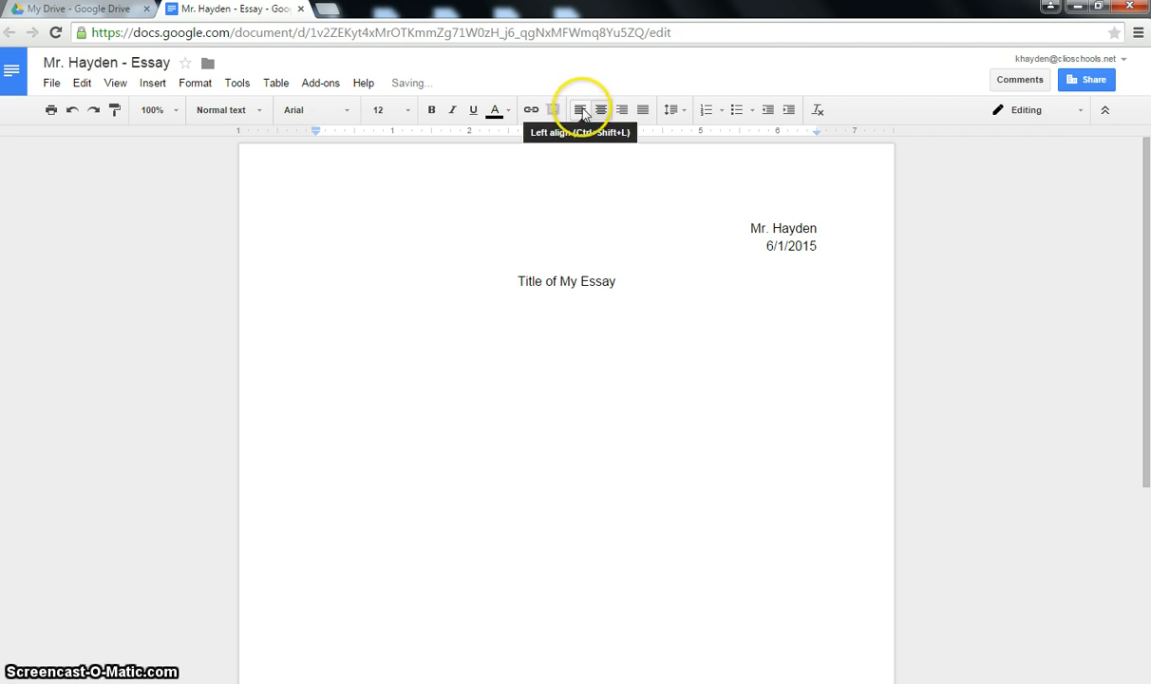
left_click(580, 111)
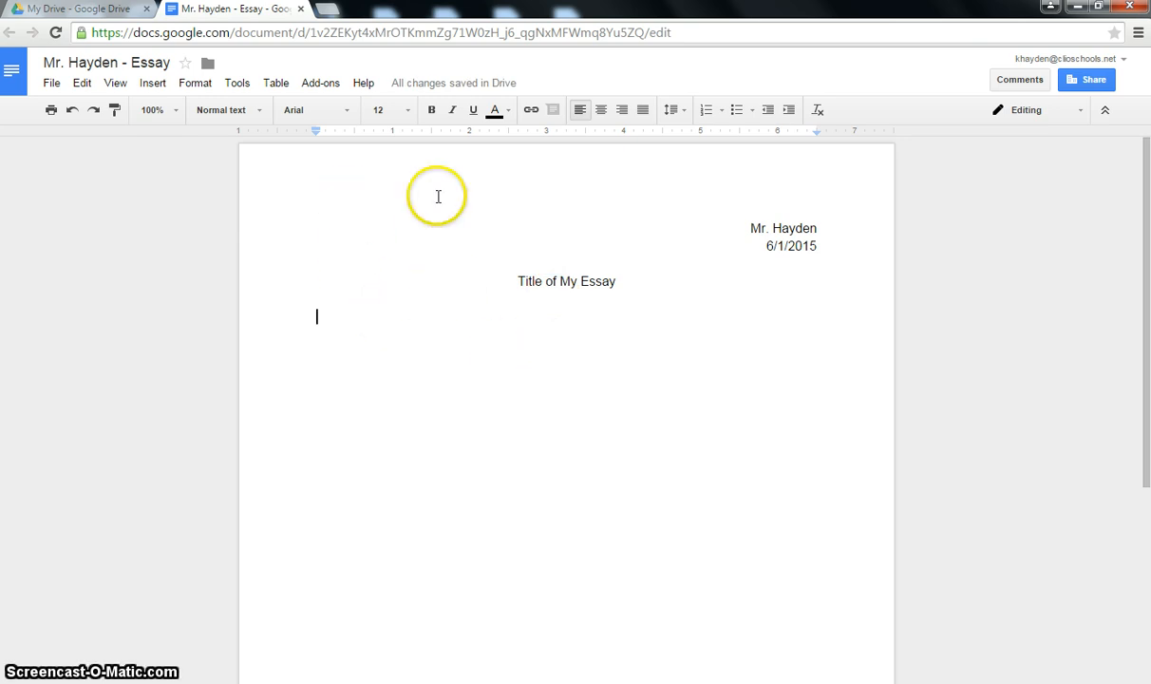
- Type and delete test gibberish, then begin the sentence 'Type a sentence in order to highlight it'
type("adfad")
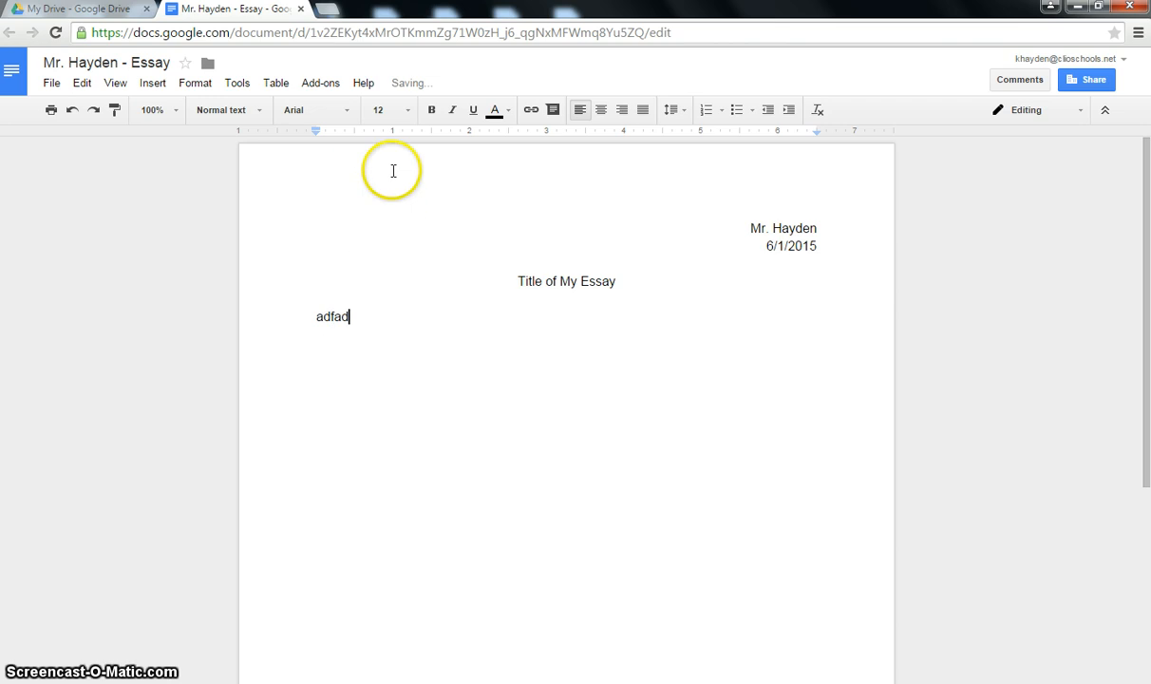
type("fadfadfadfadfadfad")
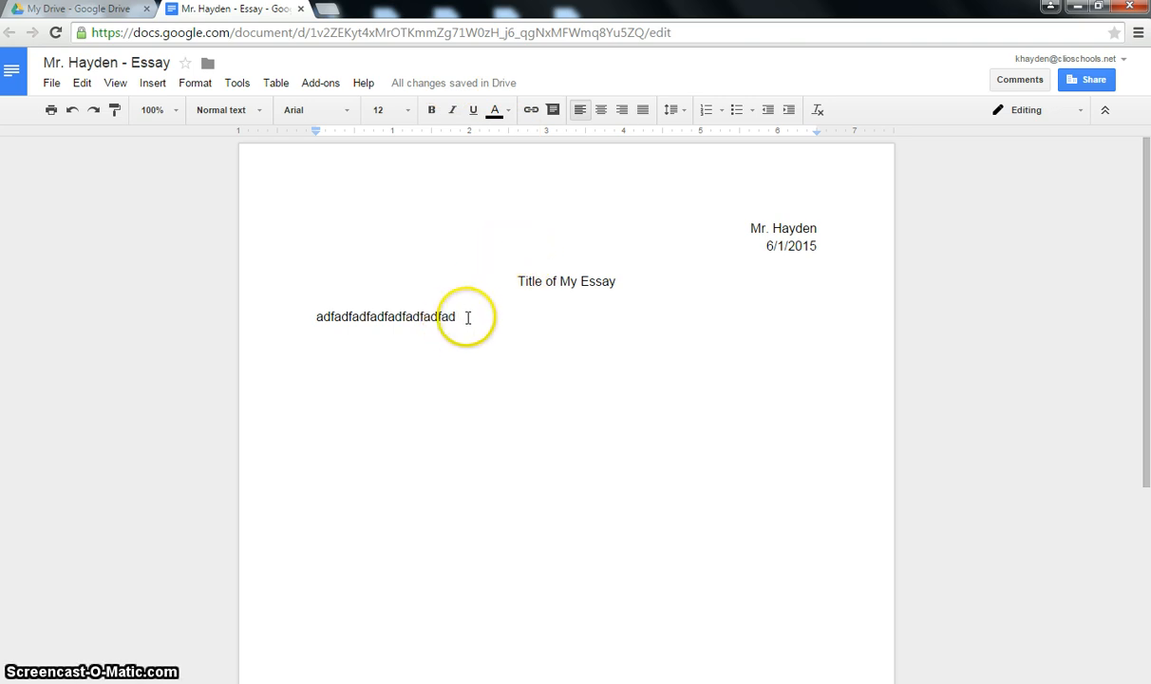
left_click_drag(470, 316, 314, 313)
key("BackSpace")
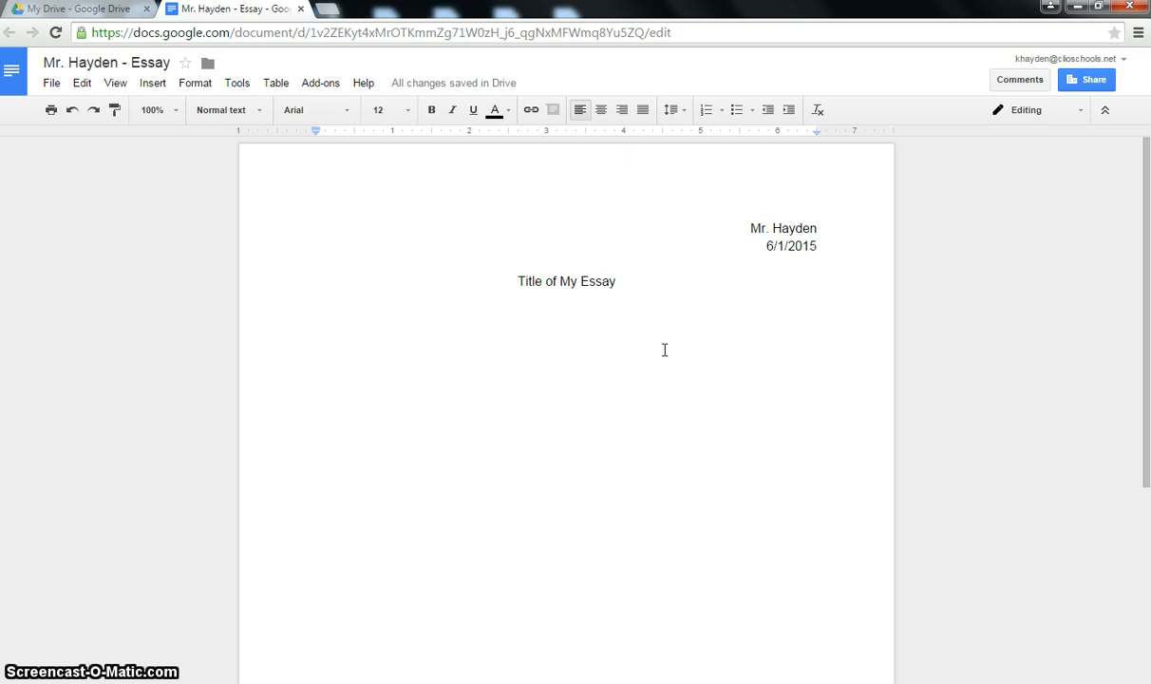
type("Type a sentence in order to highlight it.")
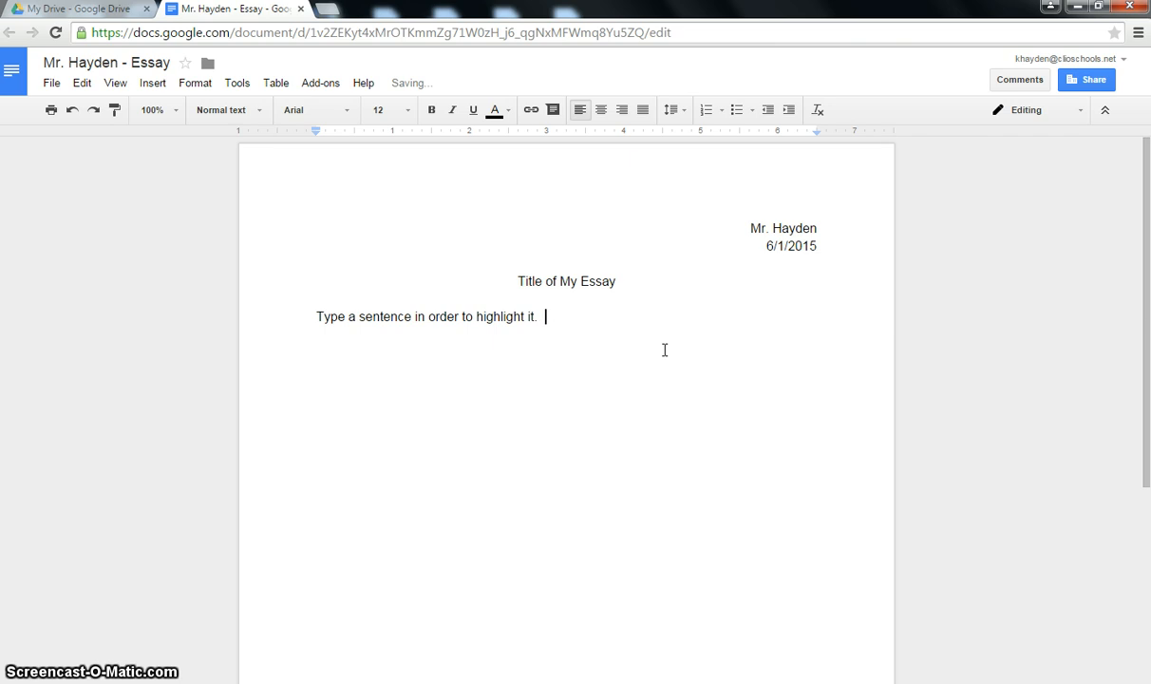
- Highlight the body sentence in yellow, then change it to green
left_click(598, 332)
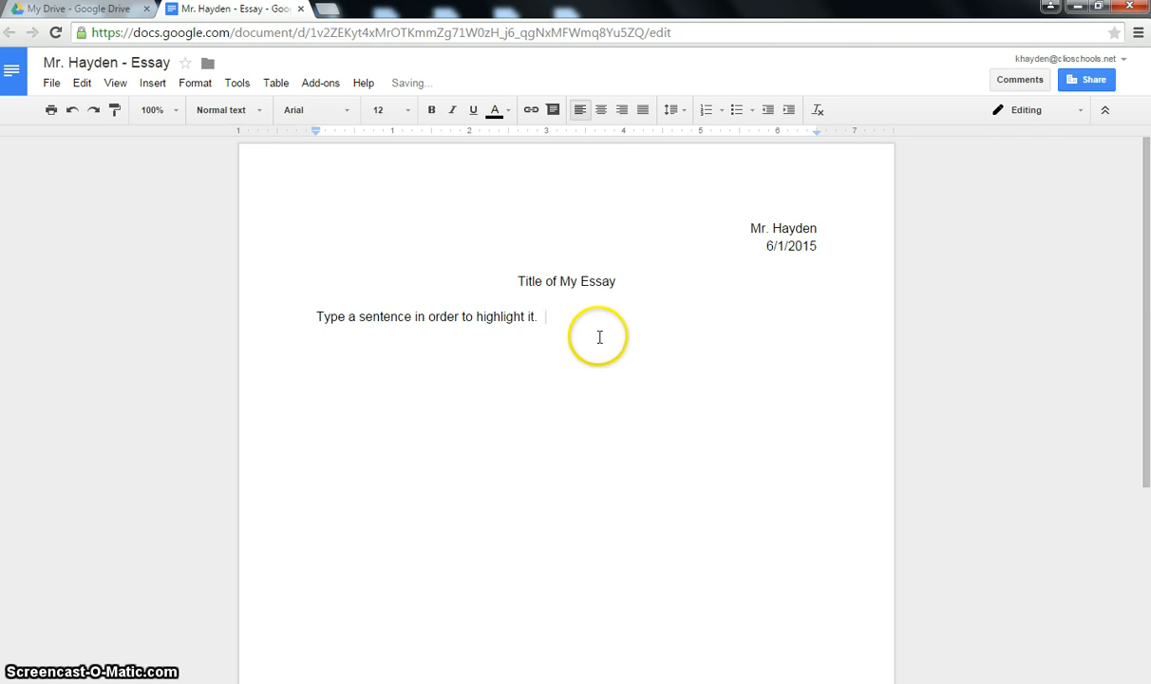
left_click_drag(600, 336, 341, 318)
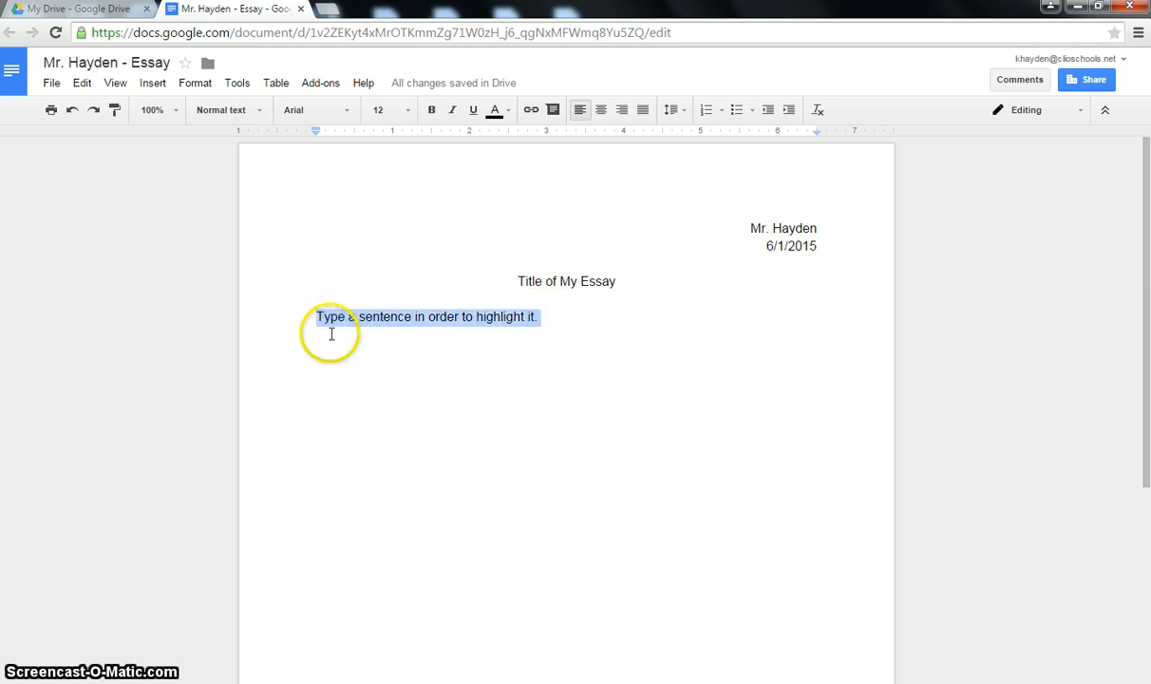
left_click(509, 111)
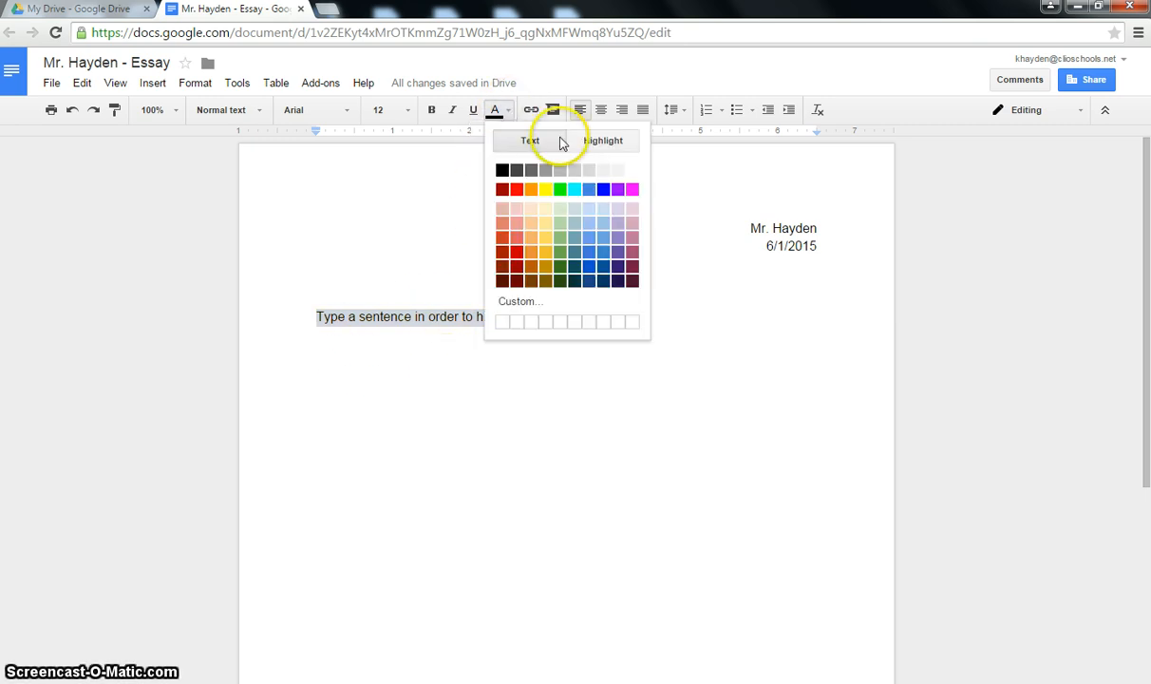
left_click(604, 141)
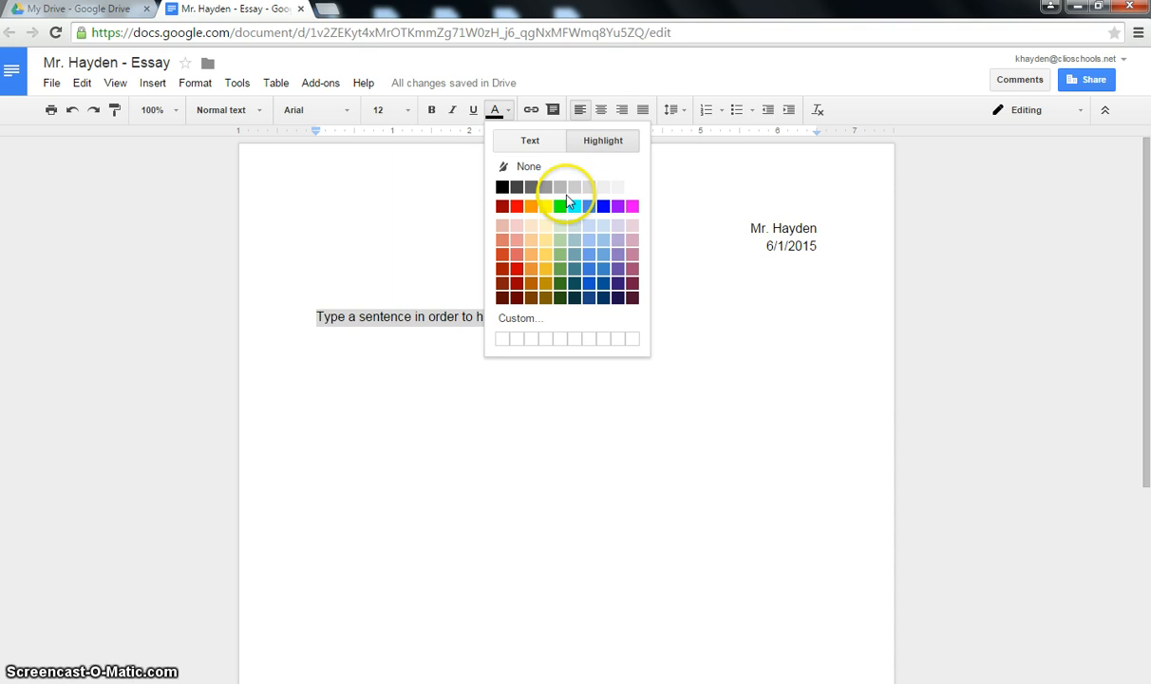
left_click(543, 207)
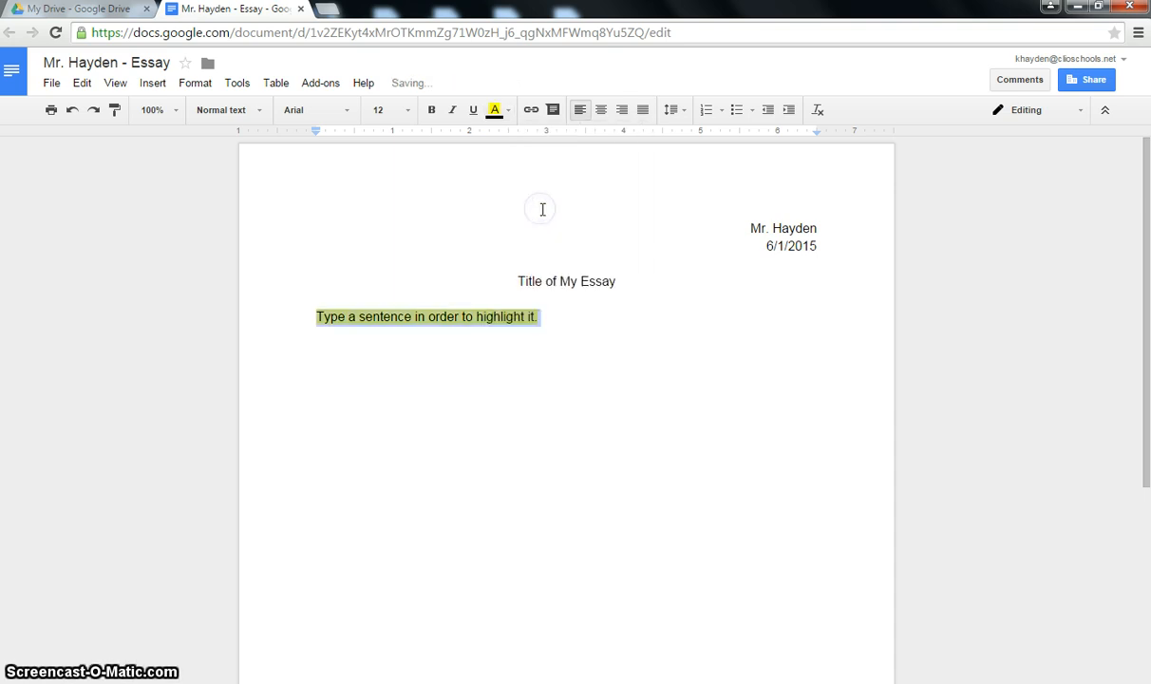
left_click(630, 380)
left_click_drag(541, 317, 299, 316)
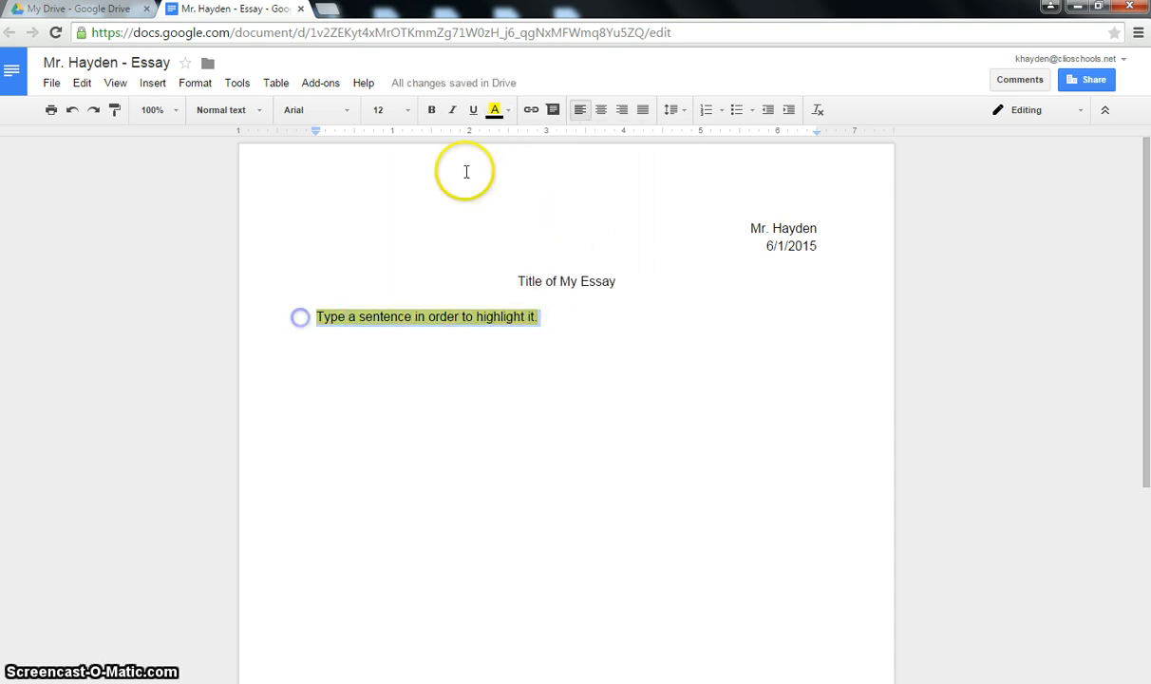
left_click(509, 110)
left_click(600, 143)
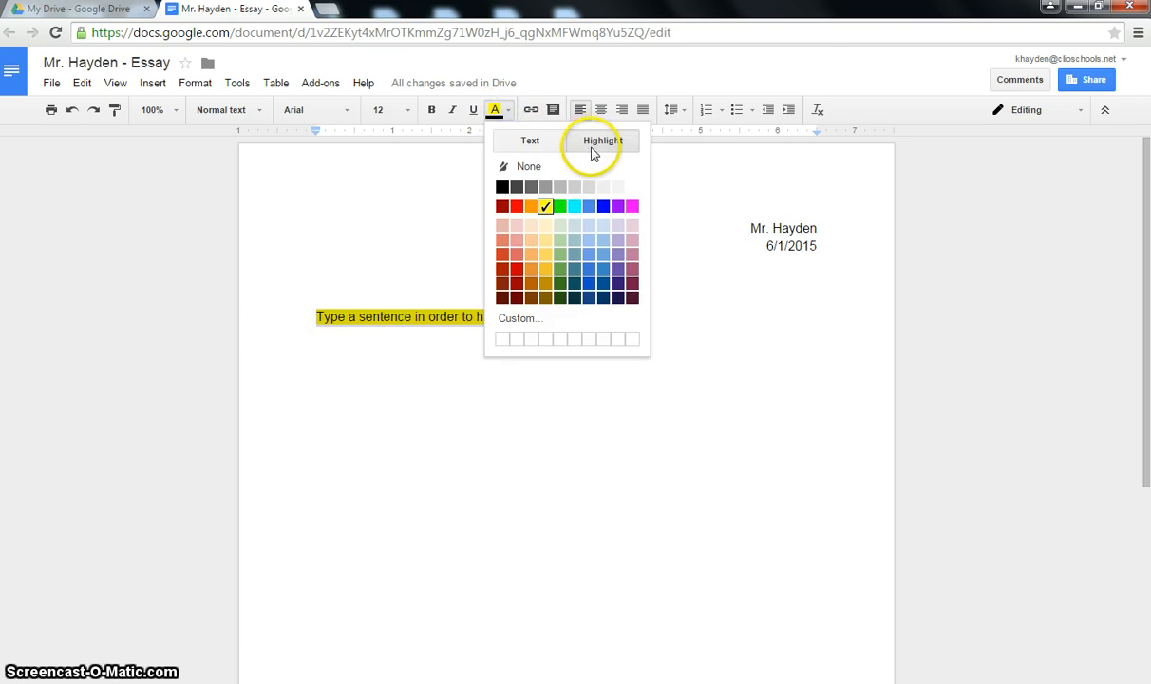
left_click(557, 206)
left_click(568, 323)
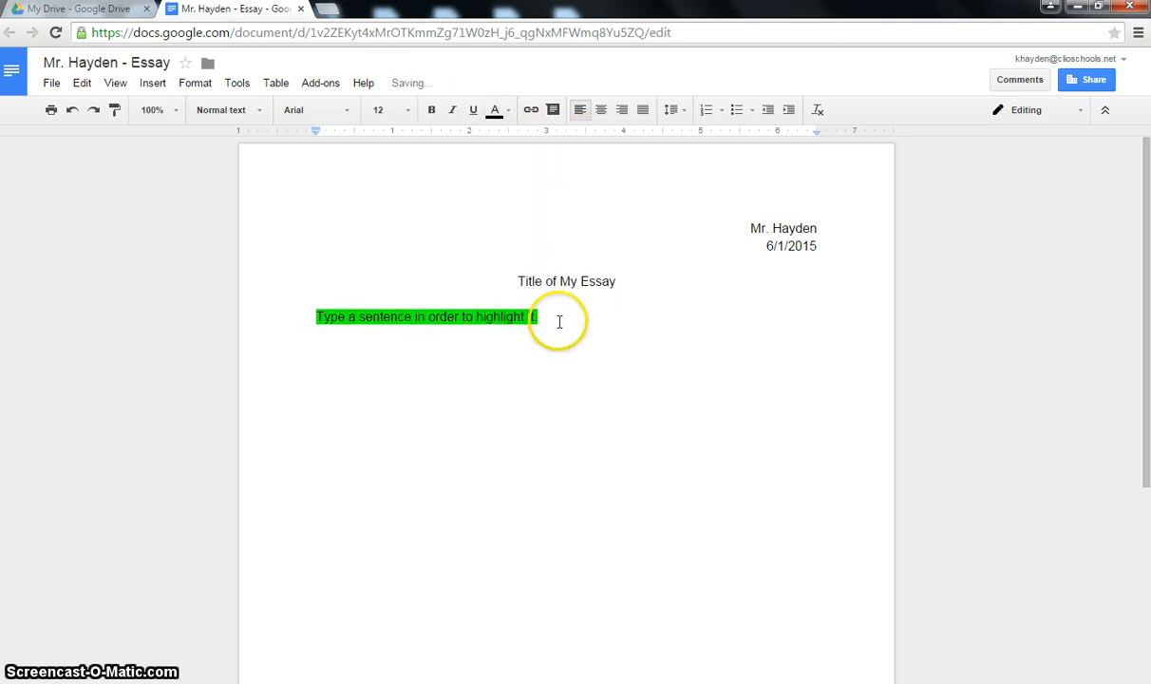
- Try an orange highlight, settle on light grey, and delete the sentence's final period
left_click_drag(558, 321, 269, 316)
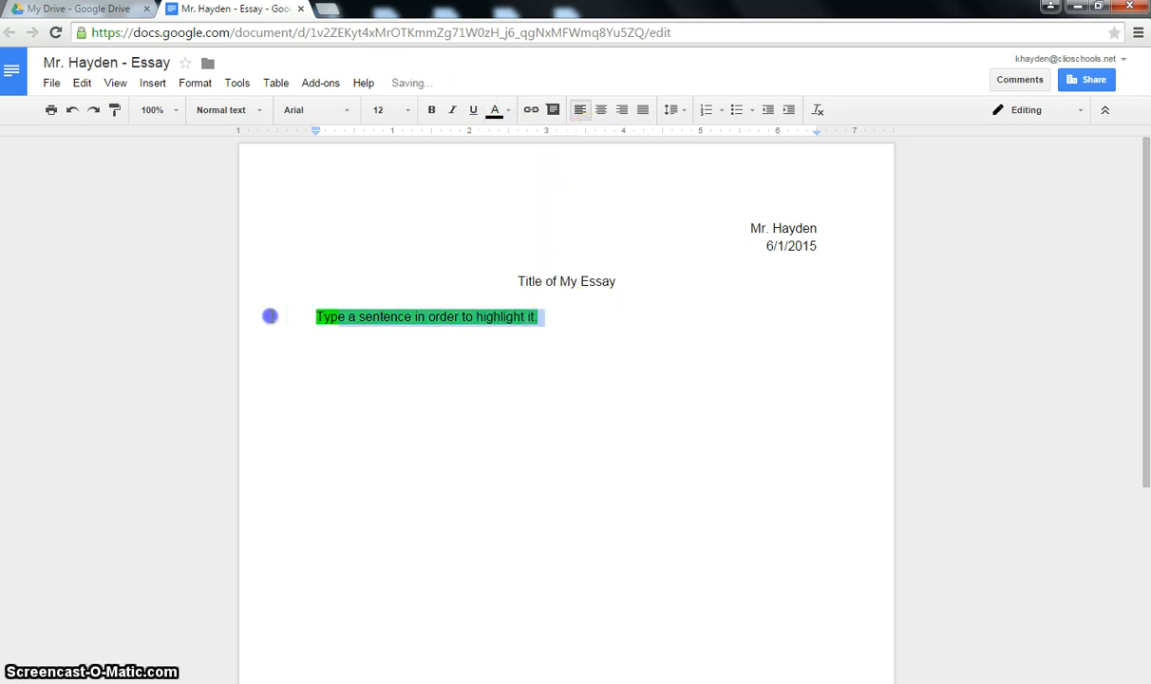
left_click(509, 111)
left_click(530, 211)
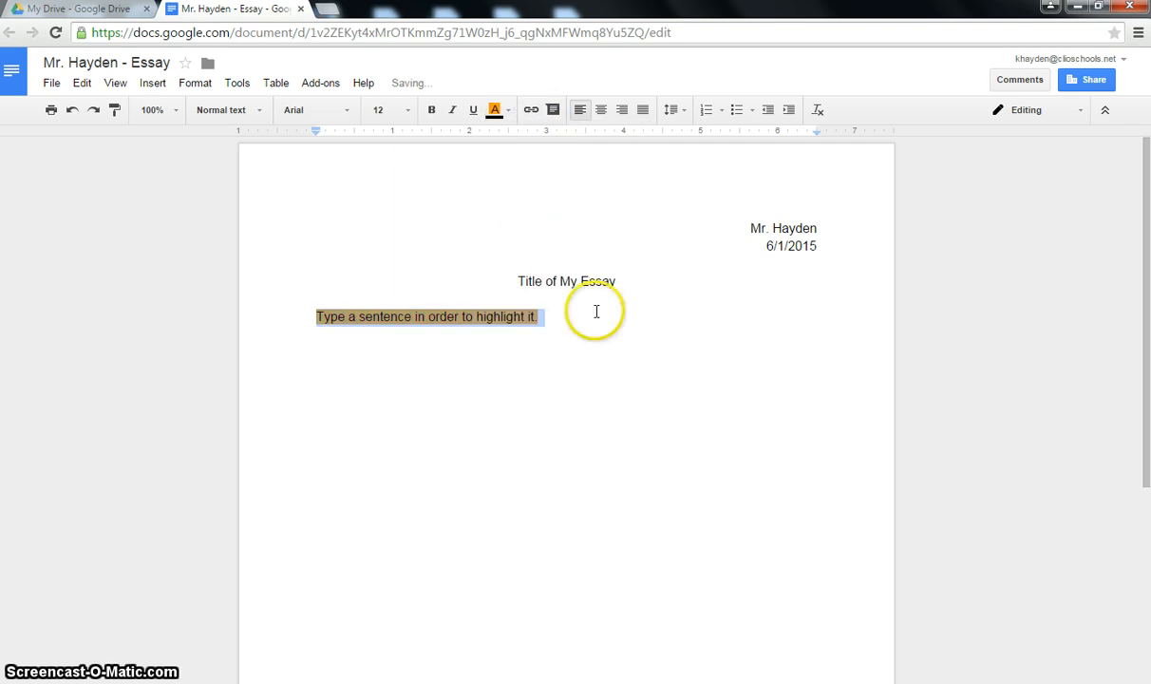
left_click(565, 313)
left_click_drag(560, 314, 260, 319)
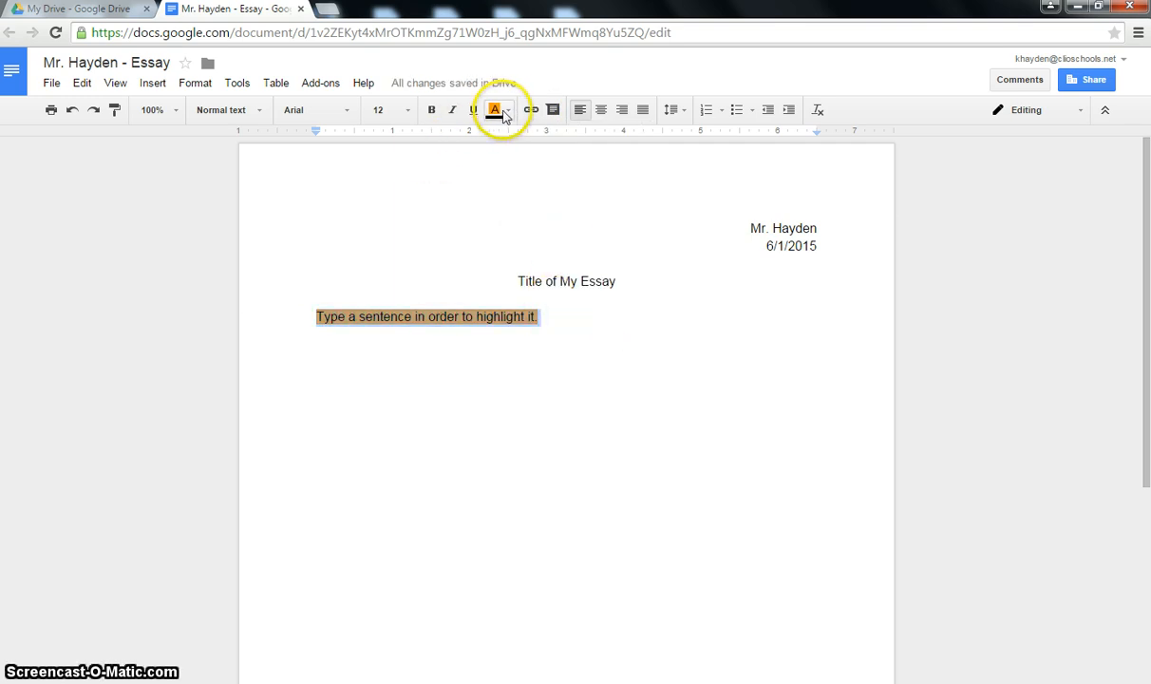
left_click(508, 111)
left_click(574, 187)
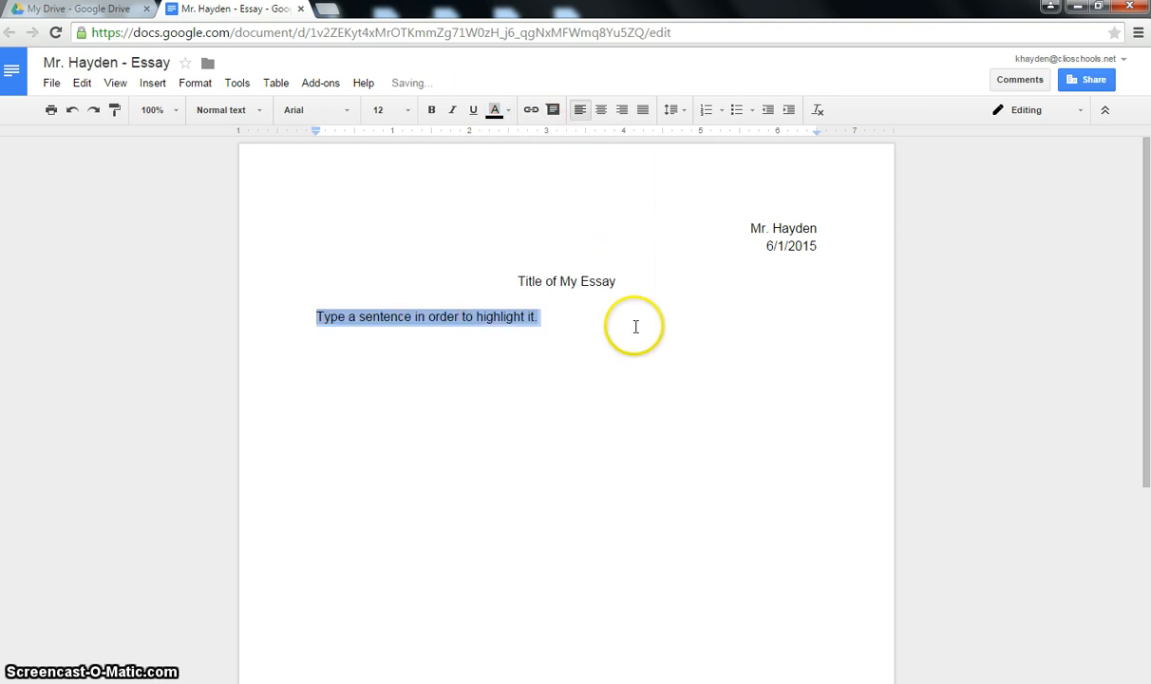
left_click(634, 329)
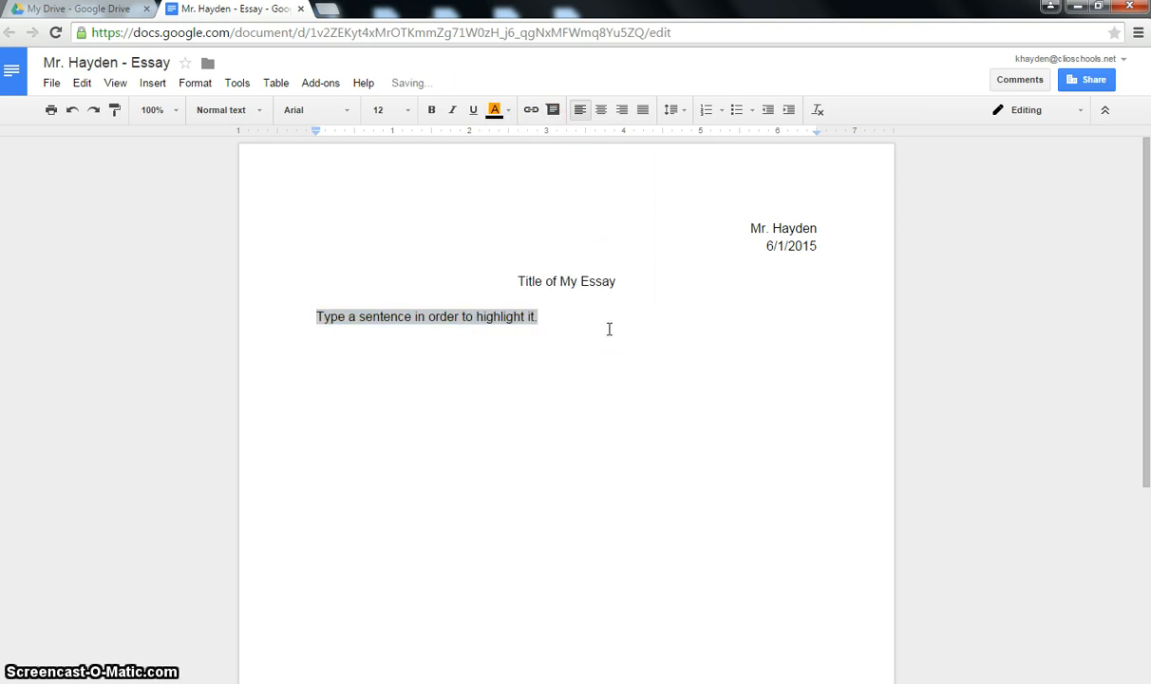
left_click(578, 330)
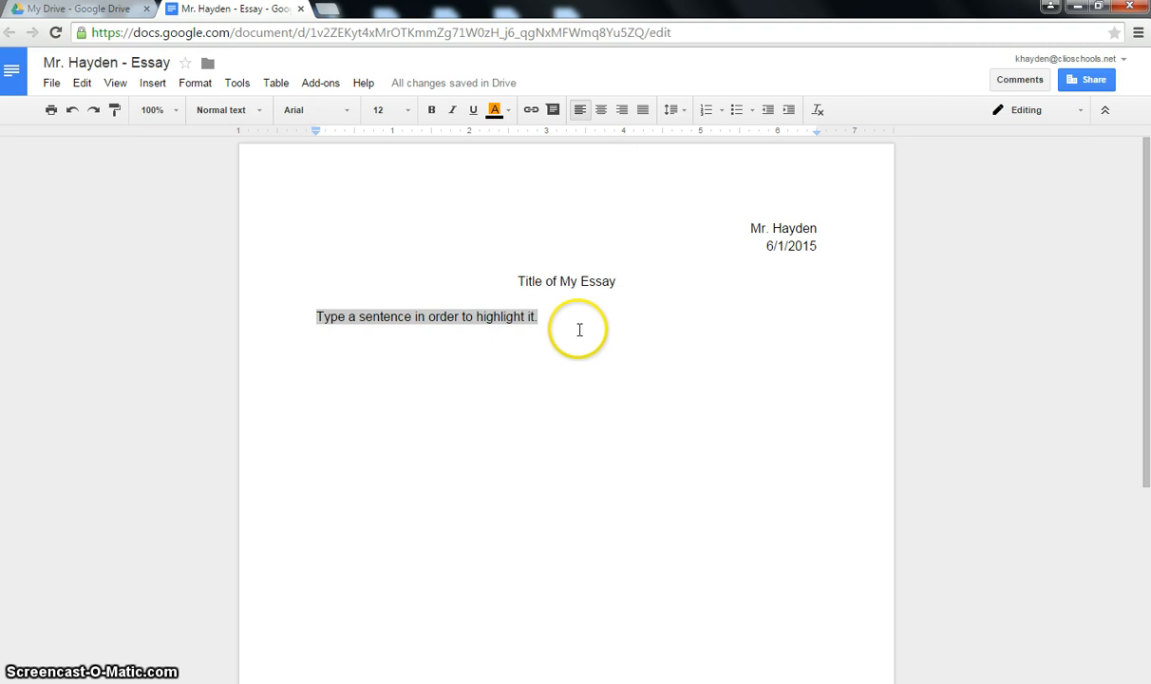
key("BackSpace")
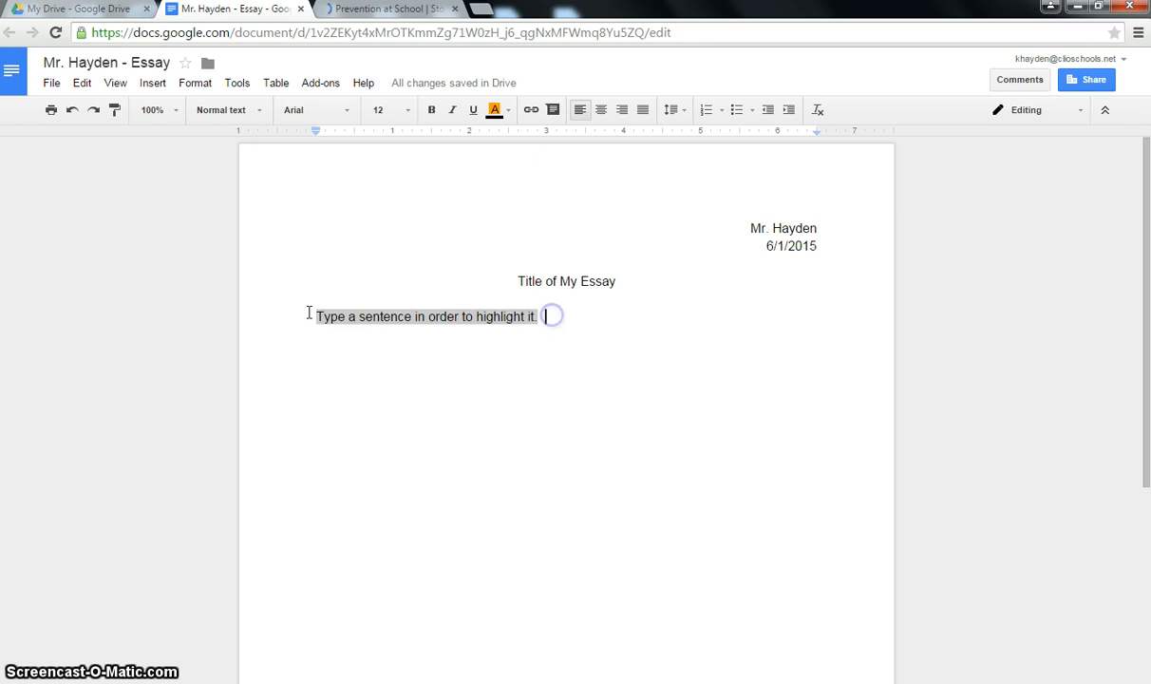
- Delete the highlighted sentence, attempt a paste on the empty line, then go to the Prevention at School page
left_click_drag(543, 316, 298, 313)
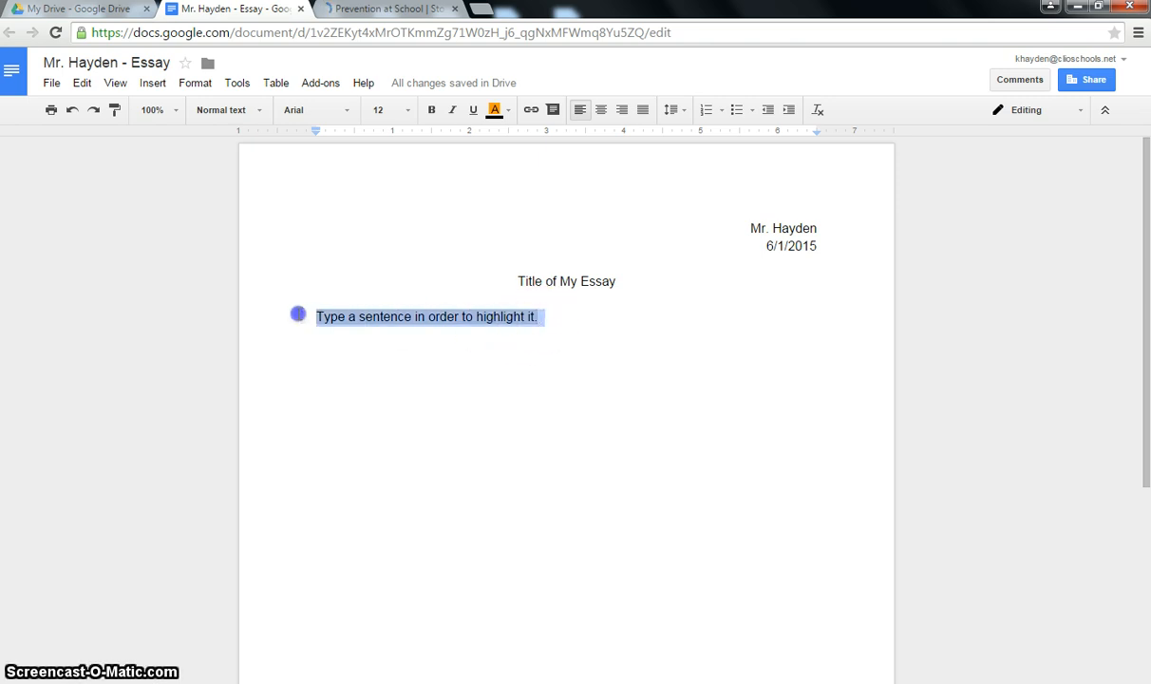
key("BackSpace")
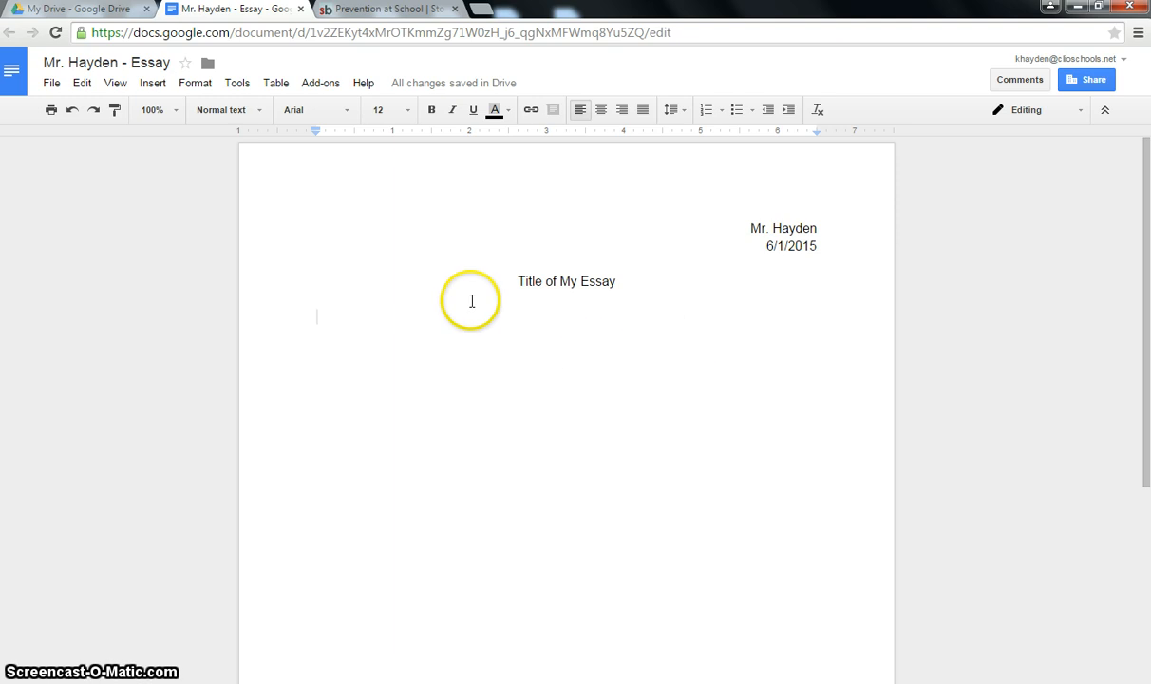
right_click(396, 329)
left_click(439, 388)
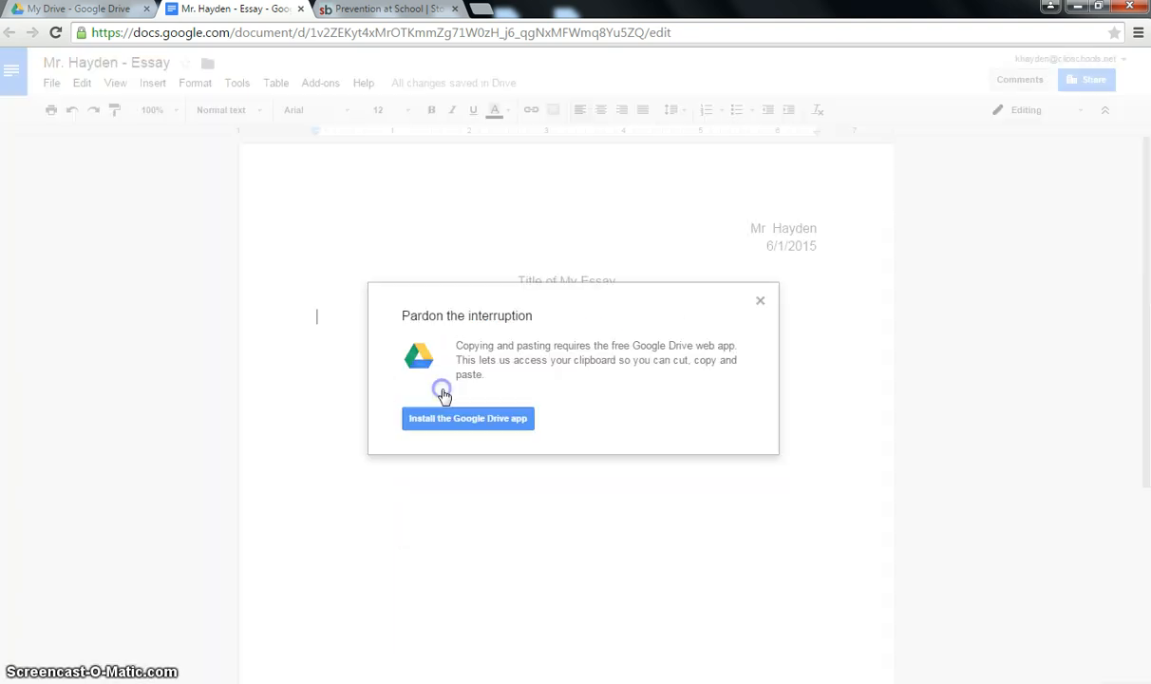
left_click(760, 301)
left_click(367, 315)
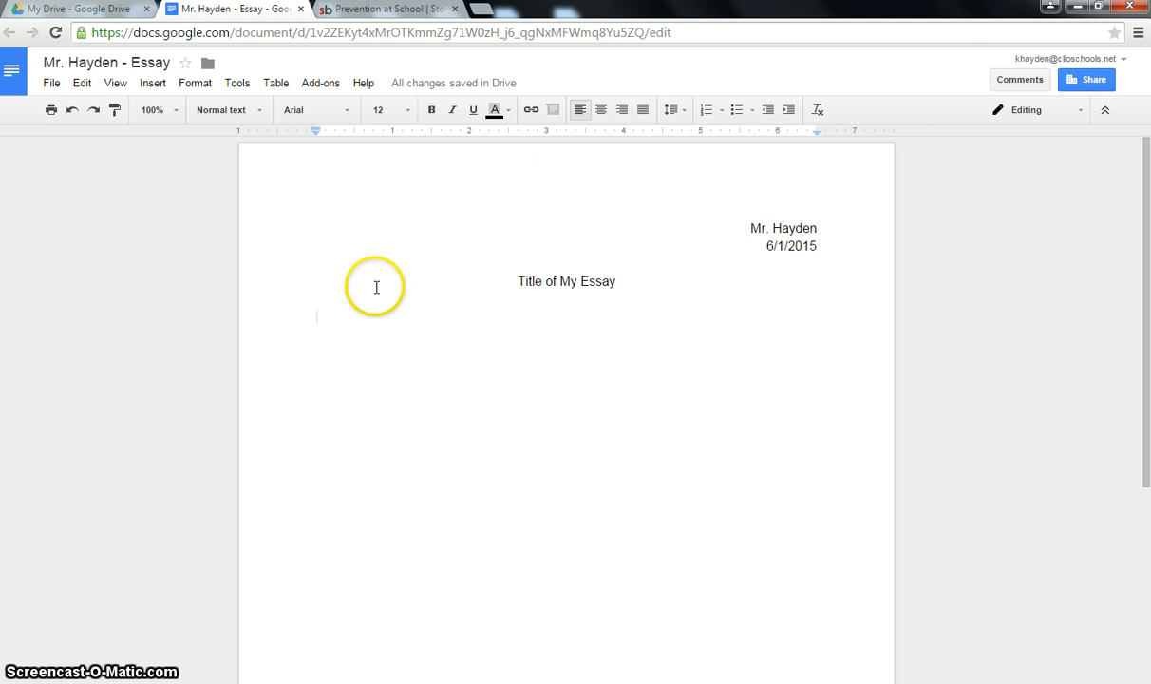
left_click(380, 9)
- Copy the Prevention at School page's web address and return to the essay tab
left_click(282, 36)
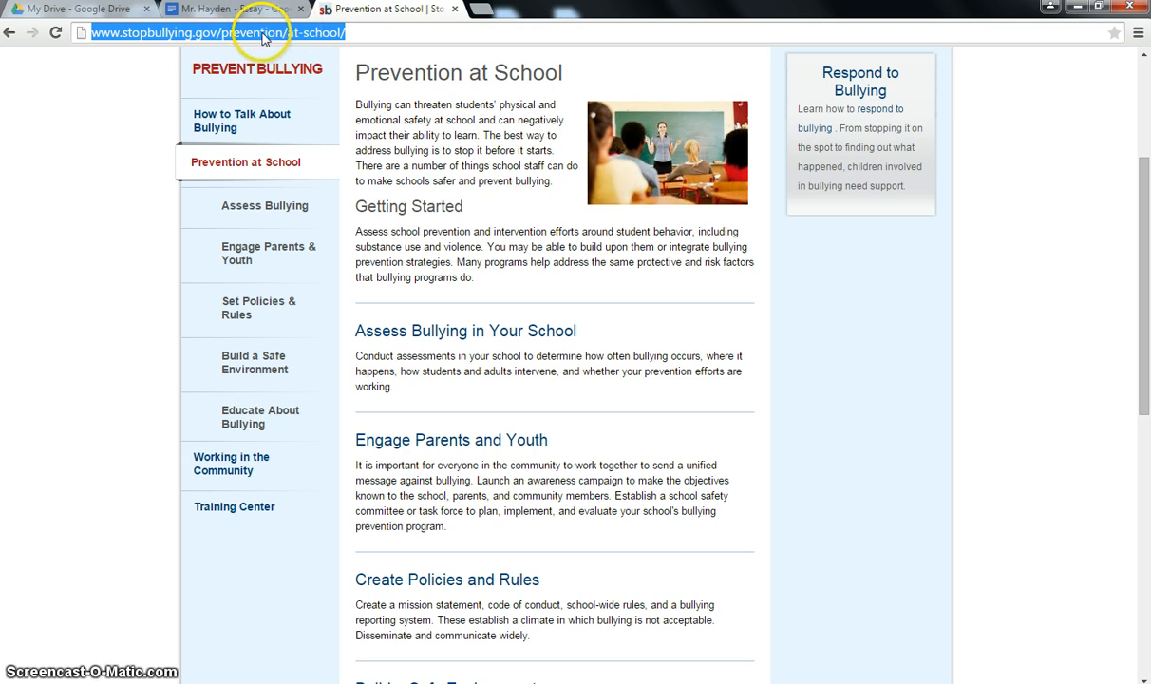
right_click(267, 36)
left_click(301, 93)
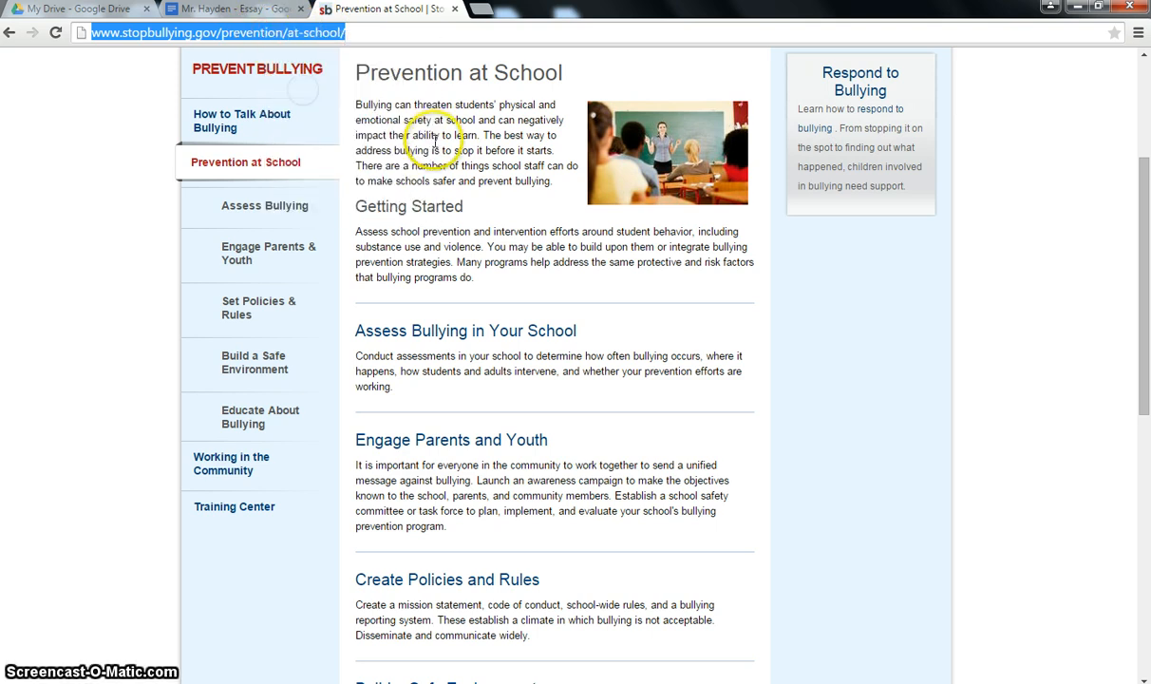
left_click(216, 10)
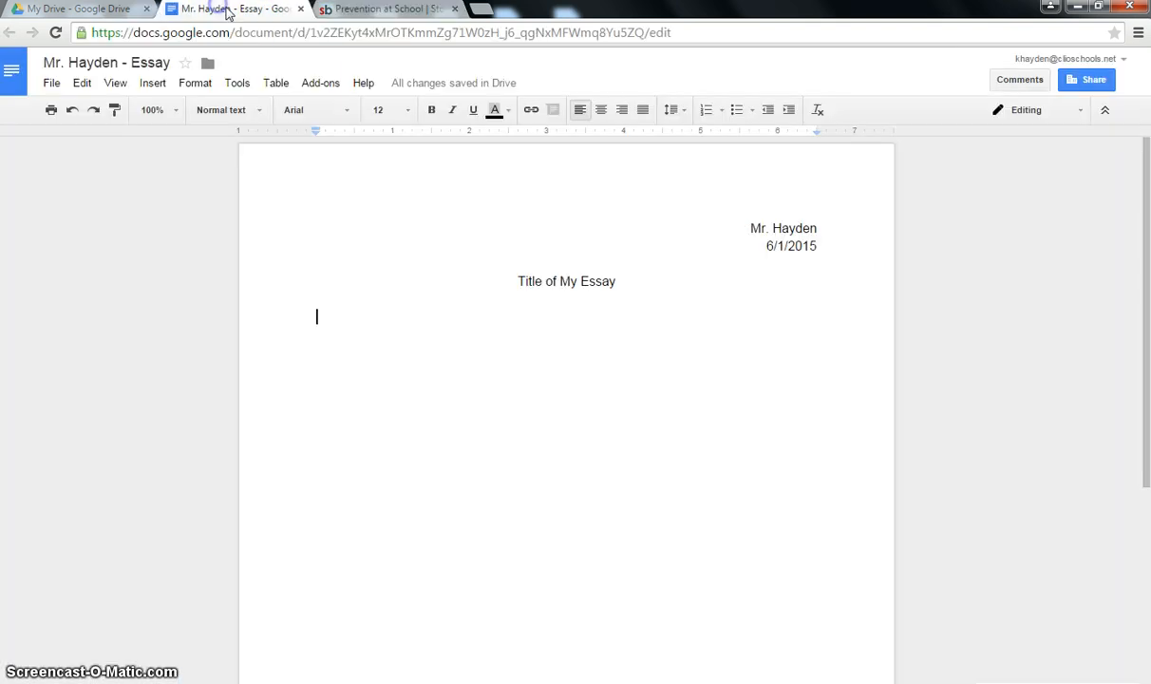
- Try pasting the address onto the empty body line, dismissing the clipboard access notice
right_click(329, 319)
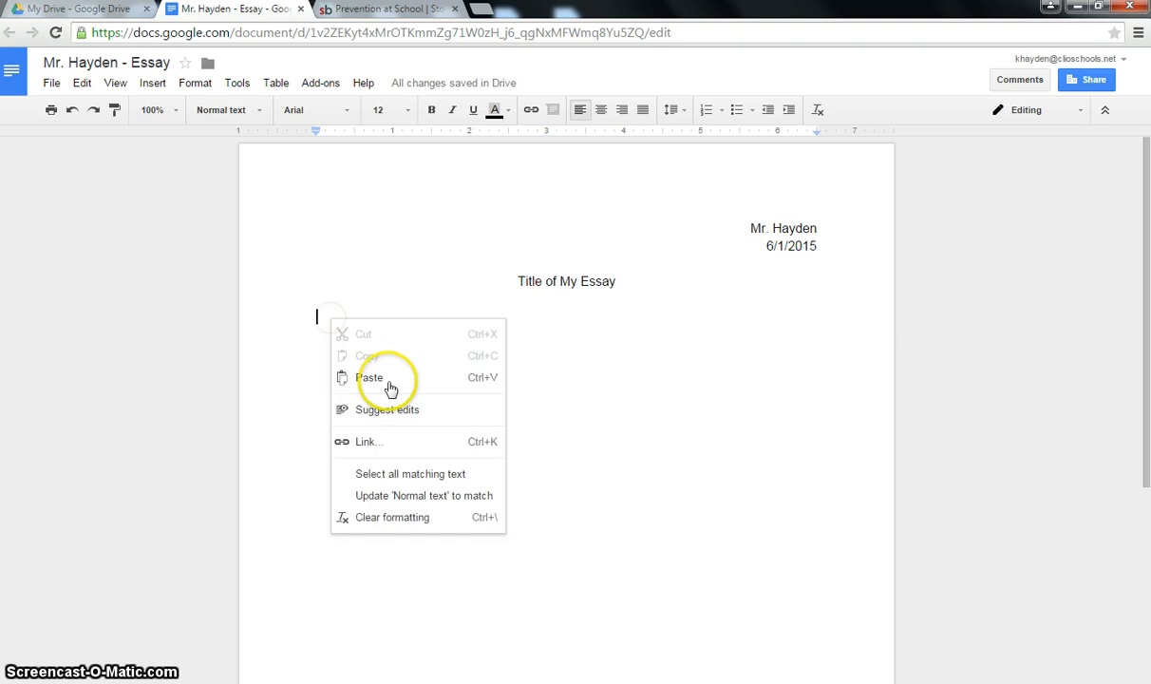
left_click(388, 390)
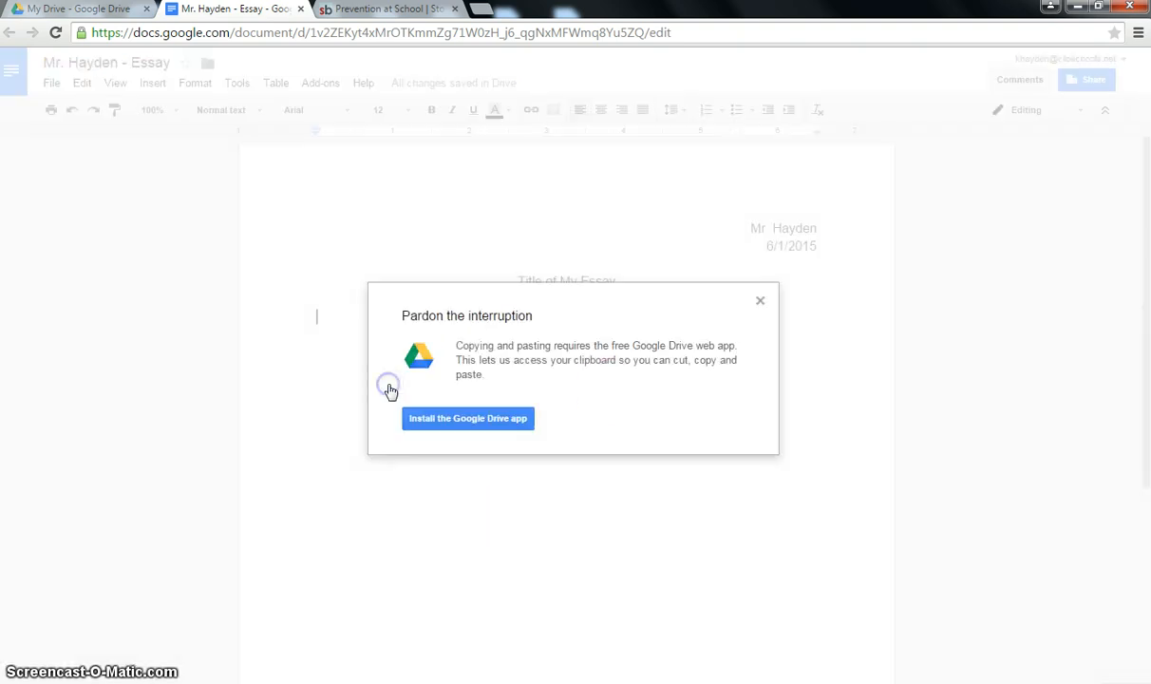
left_click(760, 301)
left_click(342, 316)
right_click(338, 319)
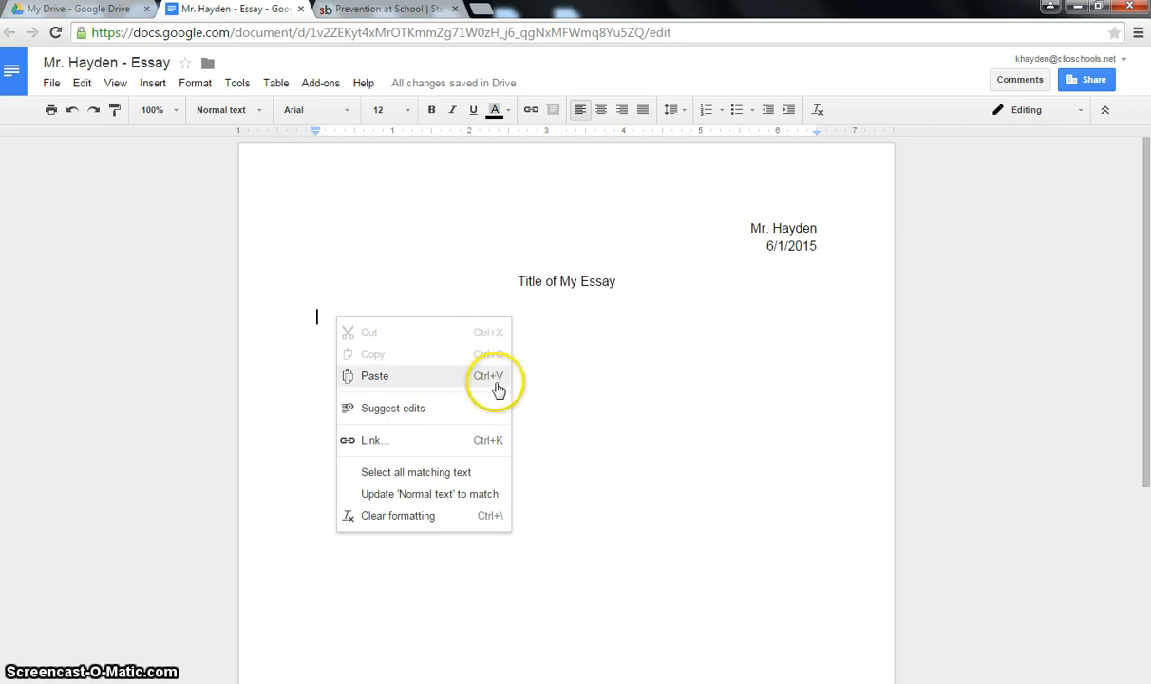
left_click(342, 317)
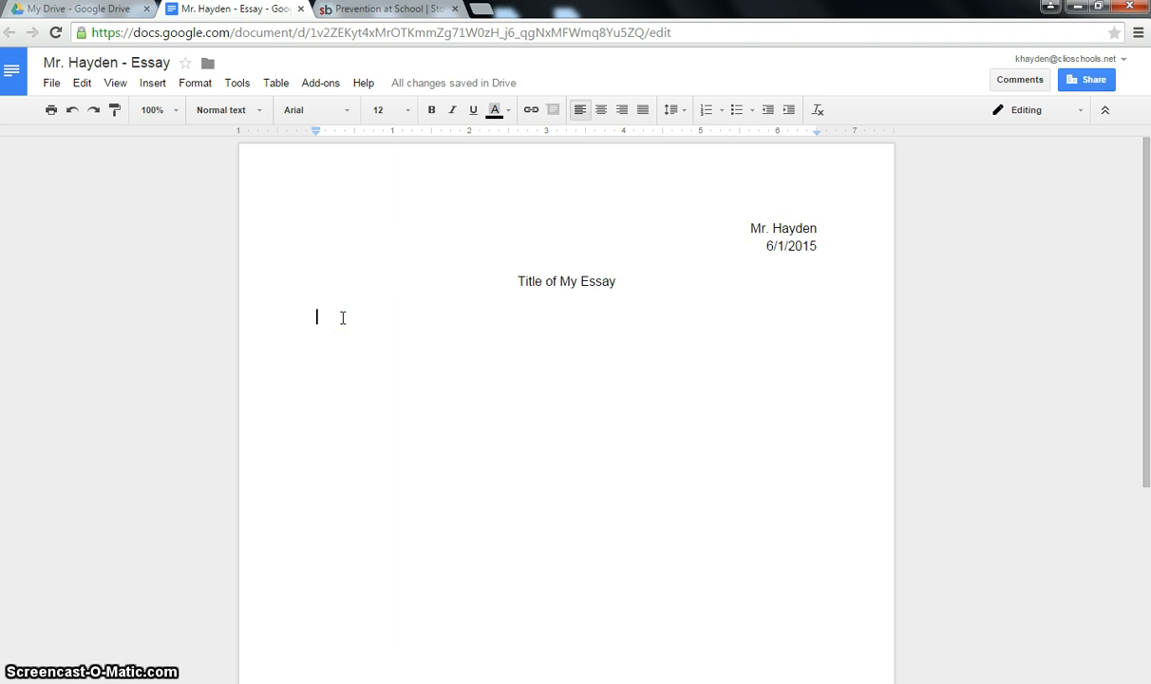
key("ctrl+v")
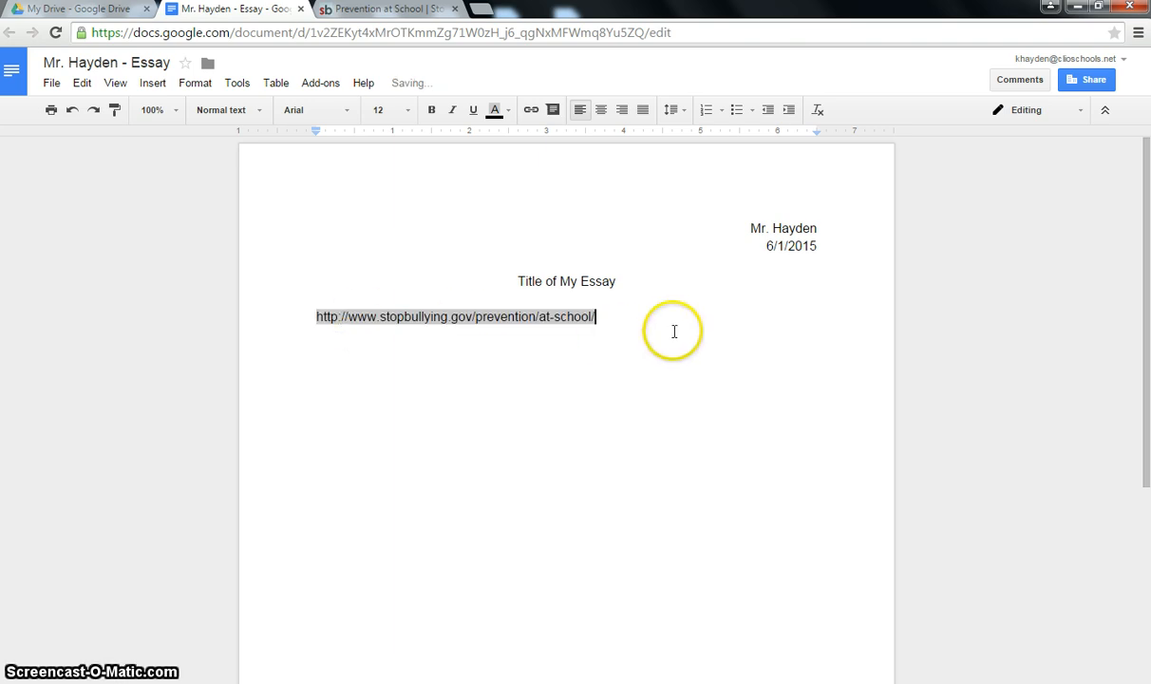
left_click_drag(595, 317, 286, 313)
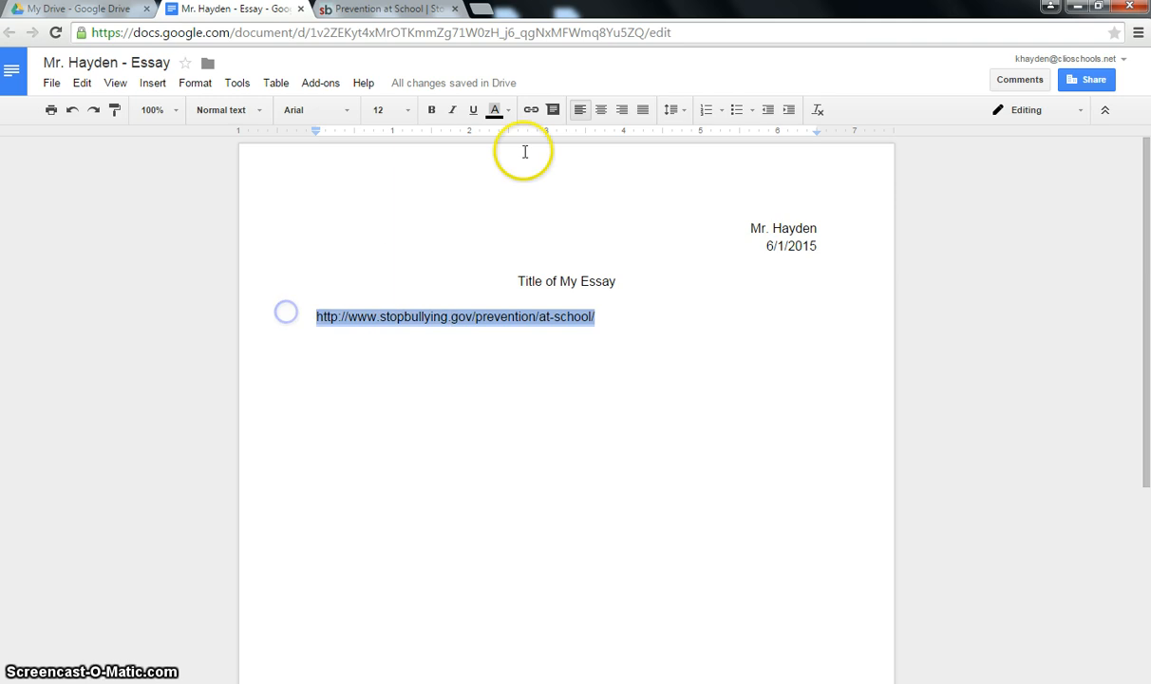
left_click(506, 110)
left_click(536, 166)
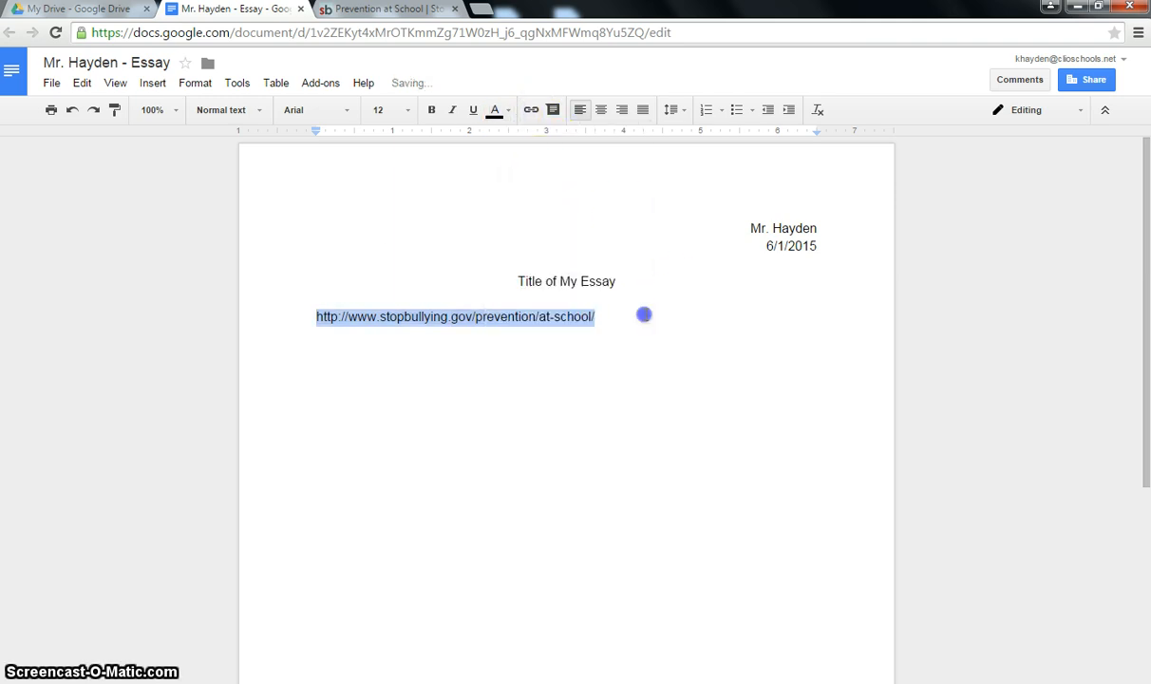
left_click(644, 314)
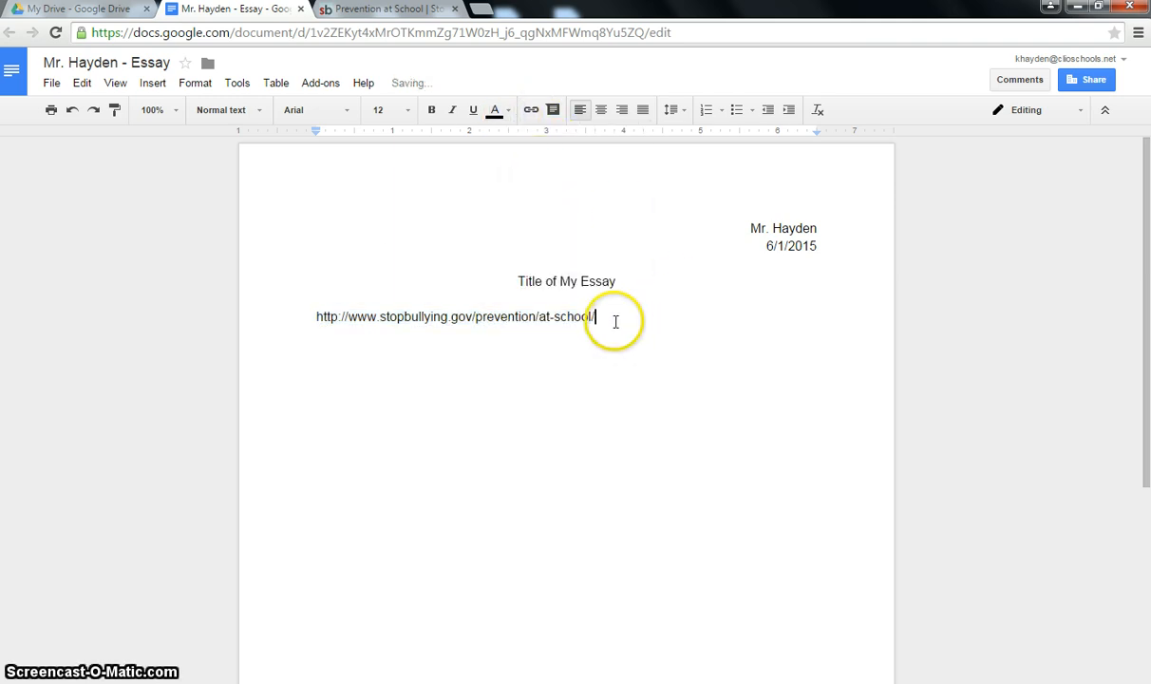
left_click_drag(598, 317, 302, 318)
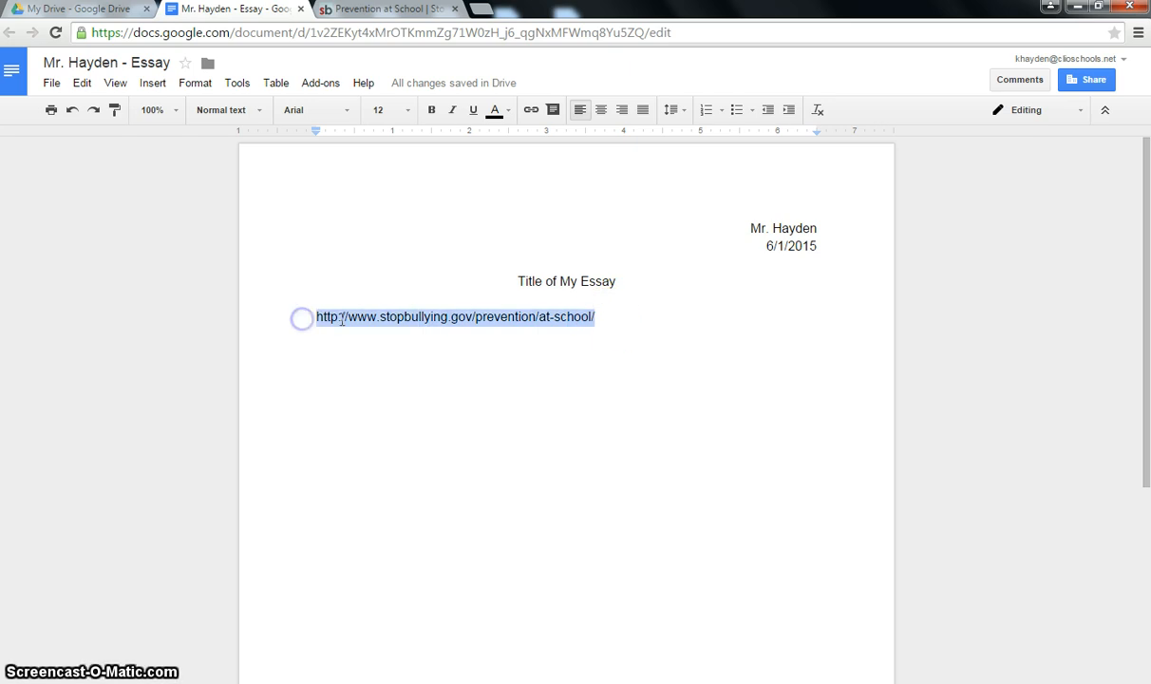
key("ctrl+x")
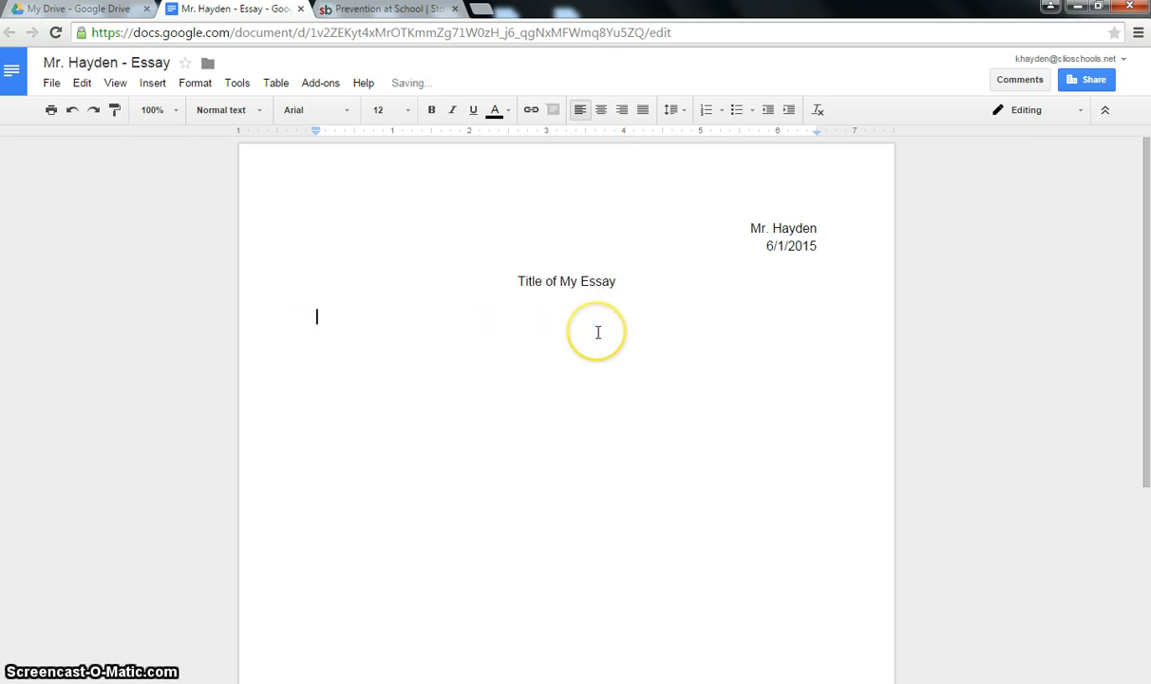
key("ctrl+v")
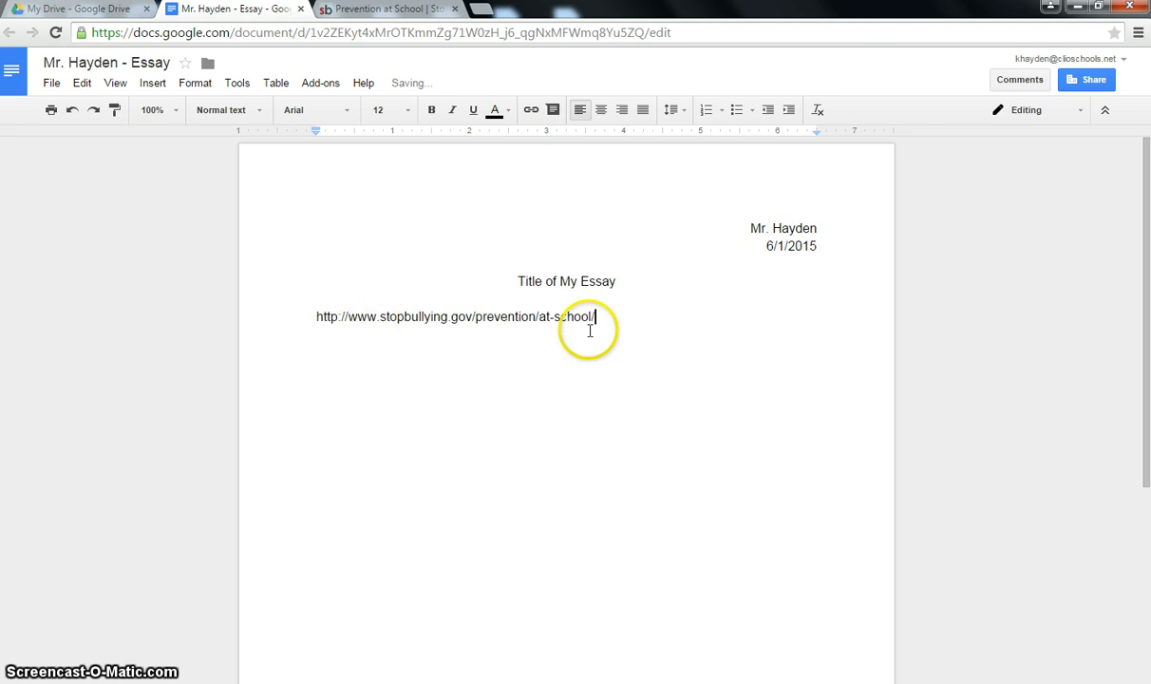
left_click_drag(594, 317, 318, 317)
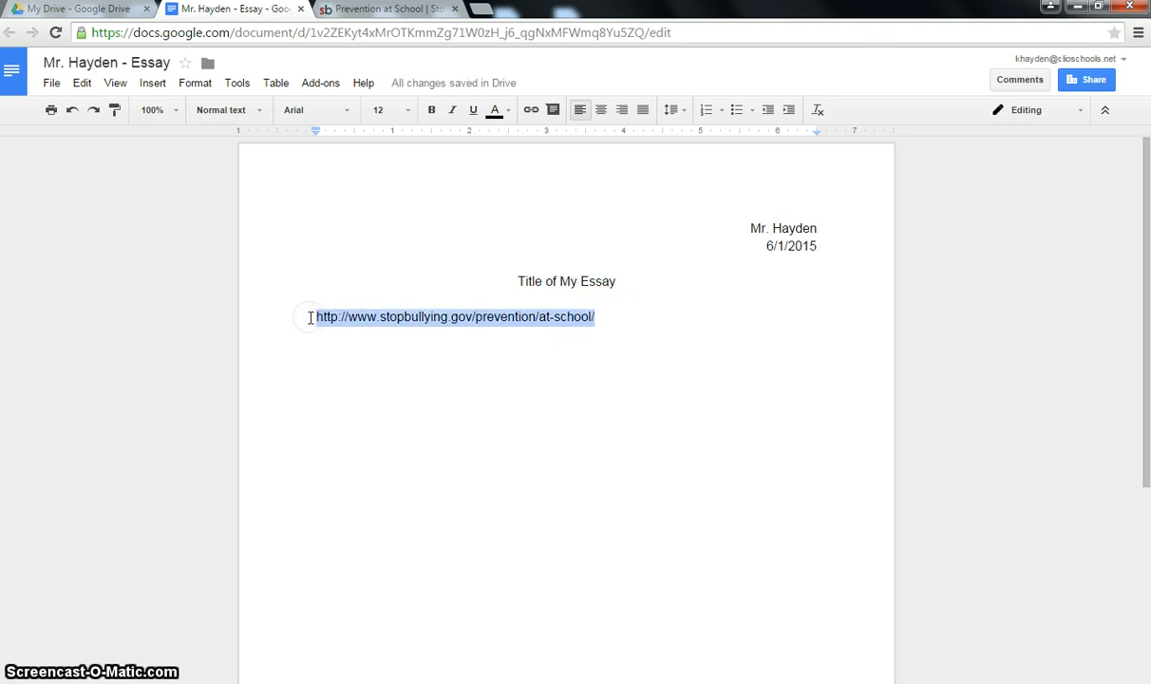
left_click(615, 321)
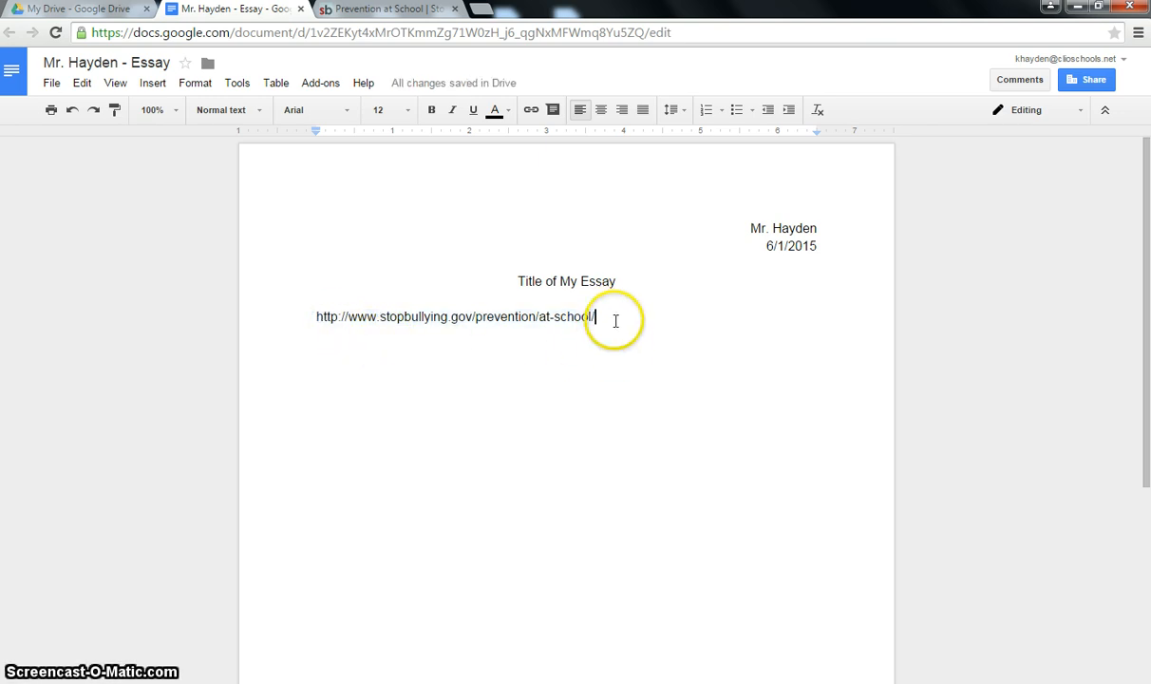
key("Return")
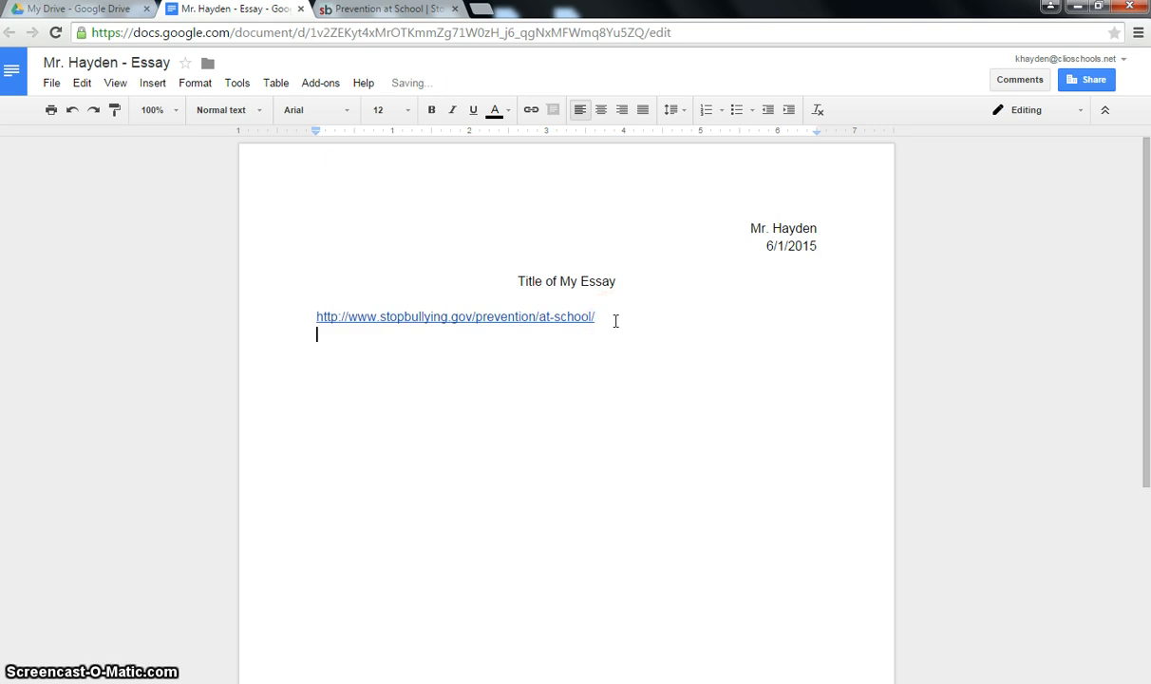
key("ctrl+v")
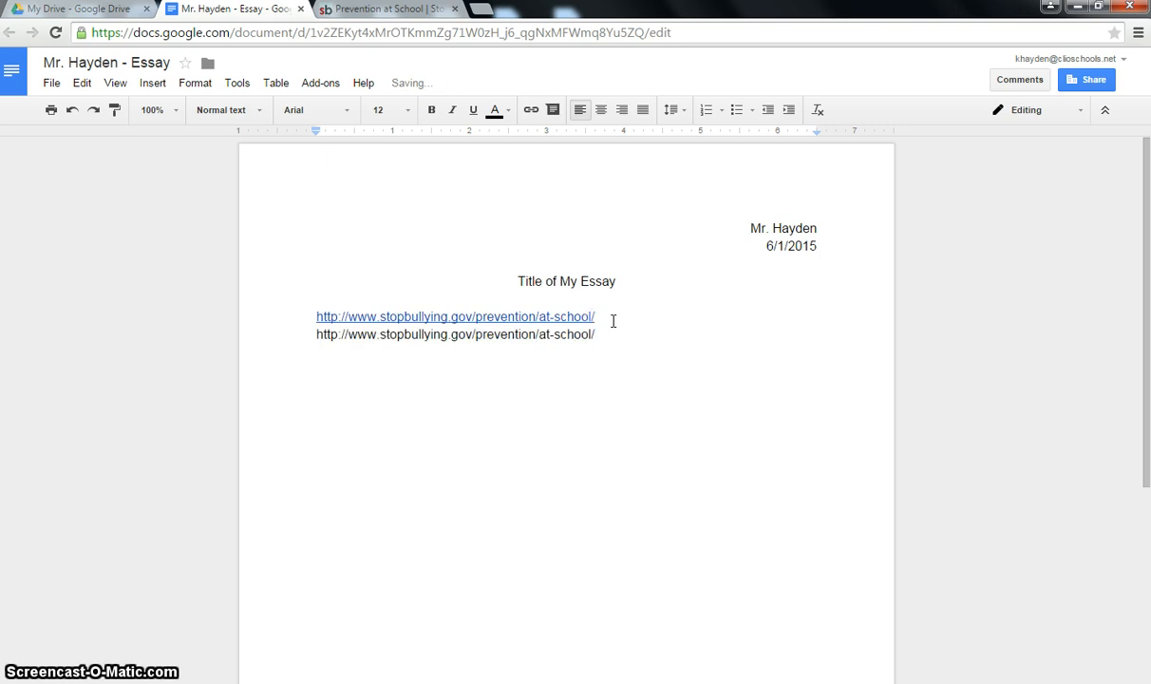
key("Return")
key("ctrl+v")
key("Return")
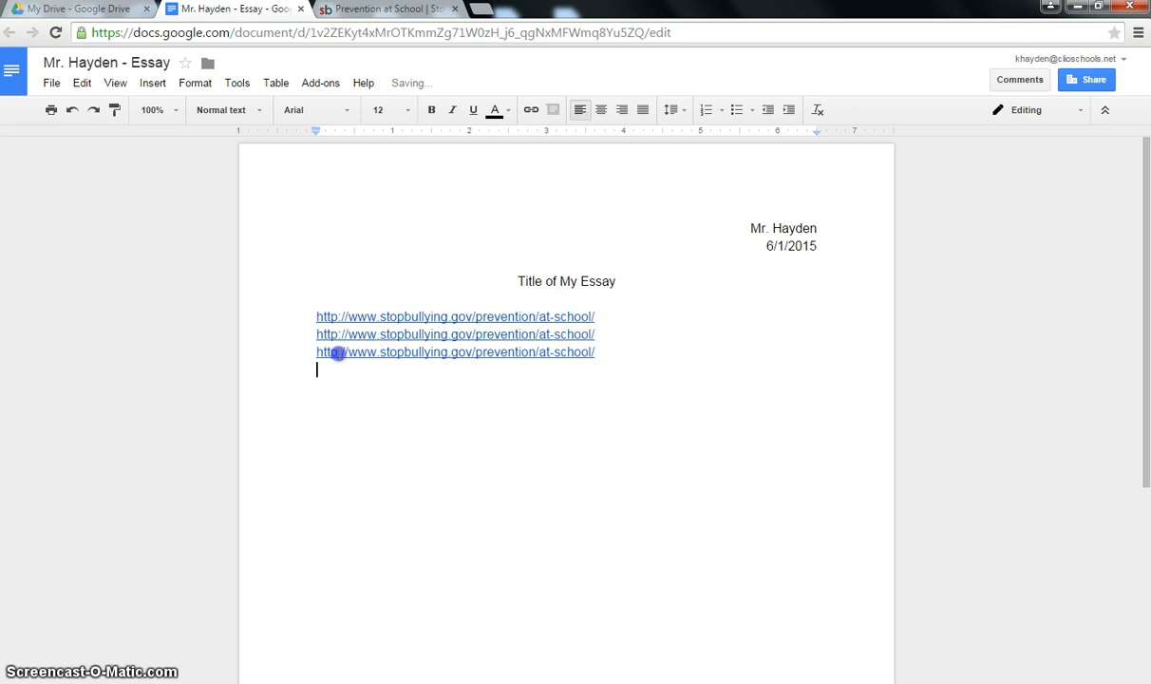
left_click_drag(339, 354, 246, 322)
key("BackSpace")
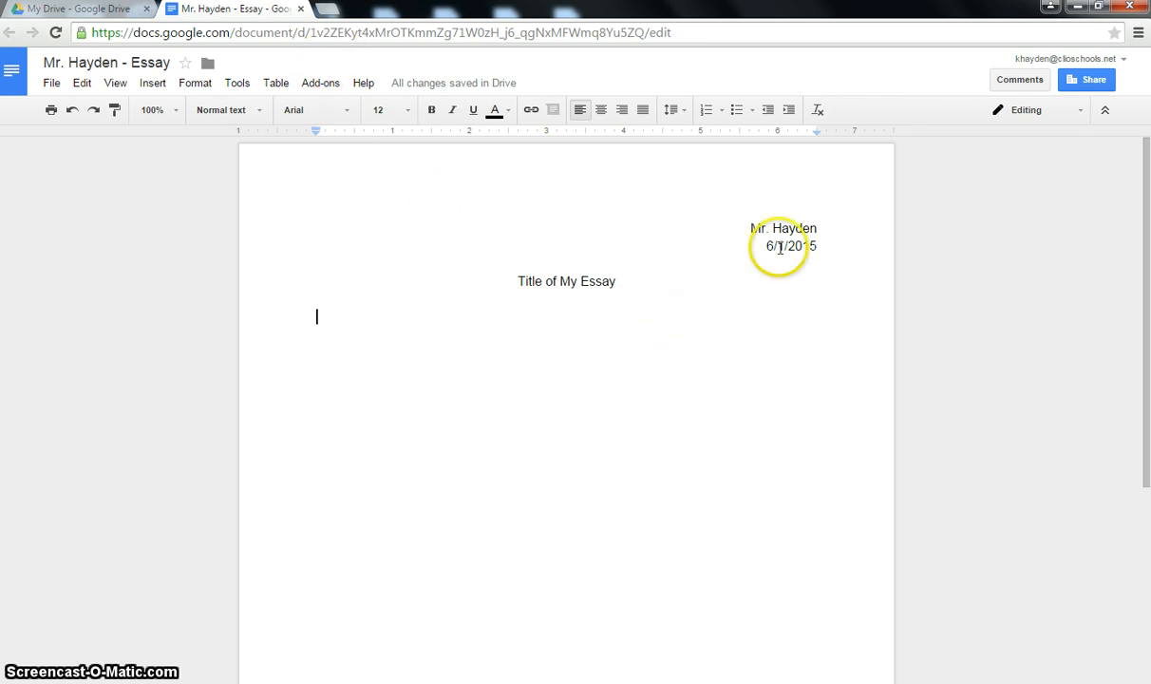
- Close the 'Mr. Hayden - Essay' document tab, leaving Google Drive's My Drive list in view
left_click(300, 10)
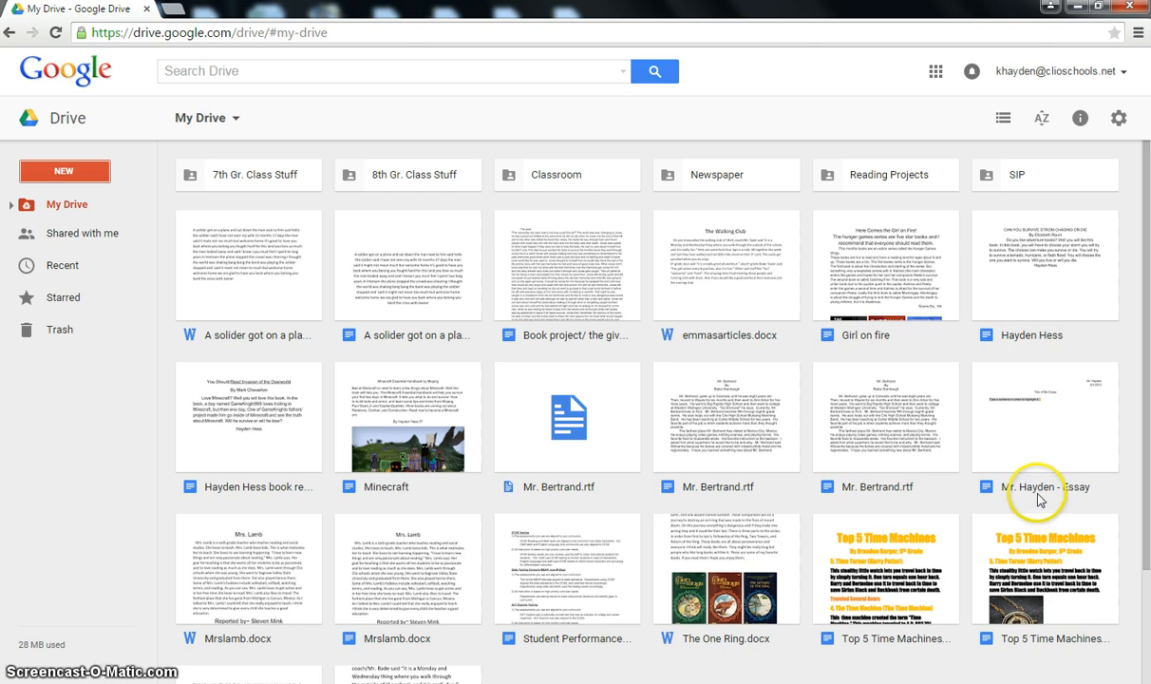
- Reopen the essay from its My Drive tile, then close it again
double_click(1035, 442)
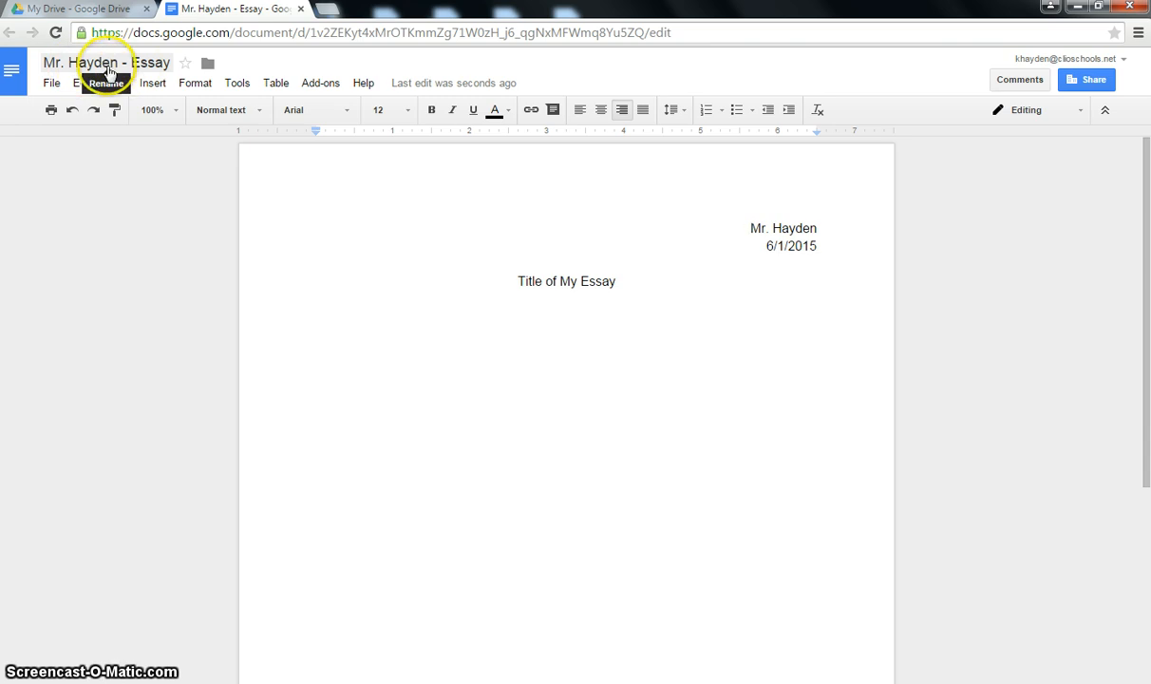
left_click(299, 9)
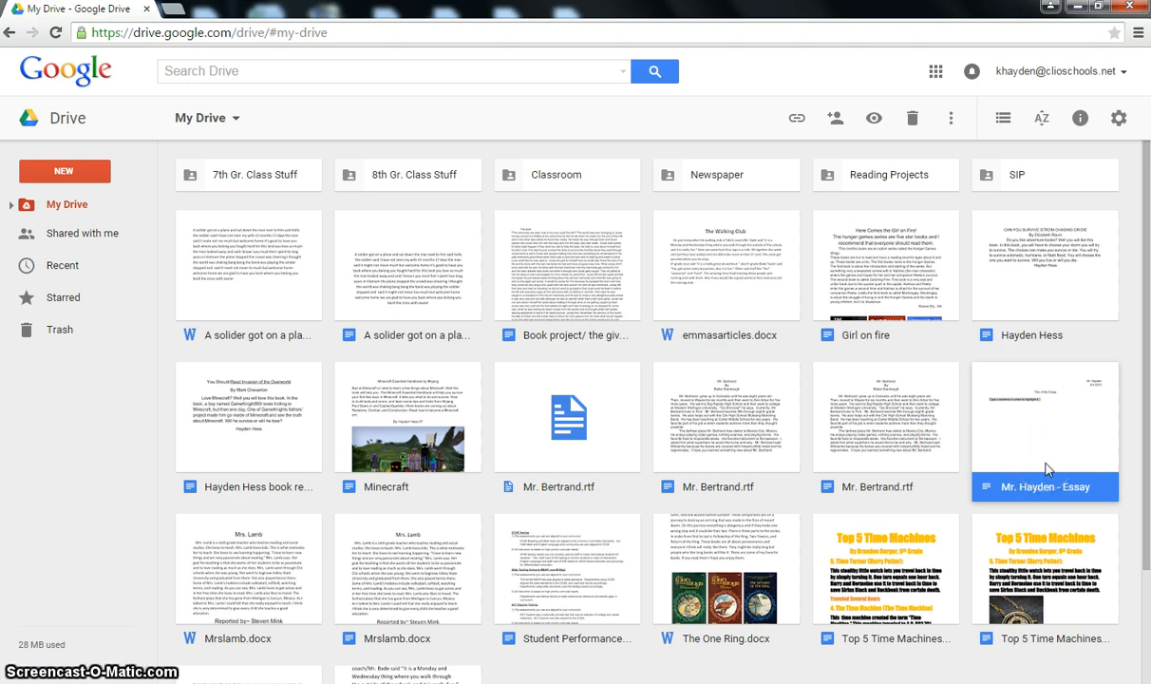
- Check the empty Starred view, then return to My Drive and briefly reopen the essay
left_click(72, 295)
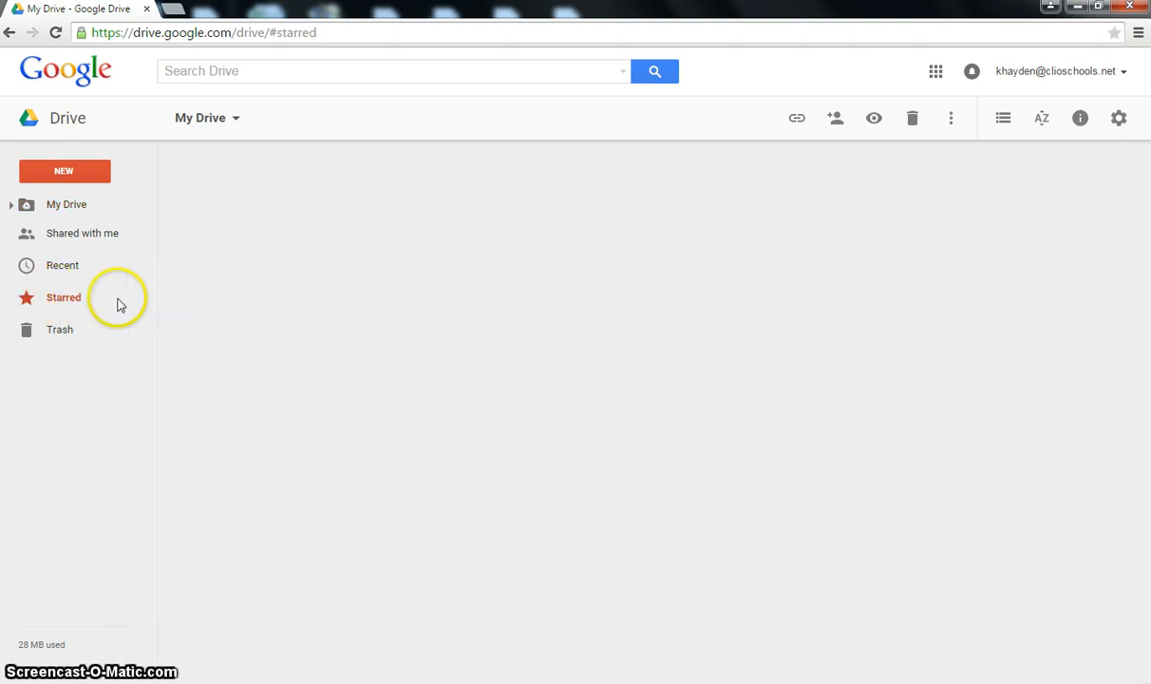
left_click(63, 209)
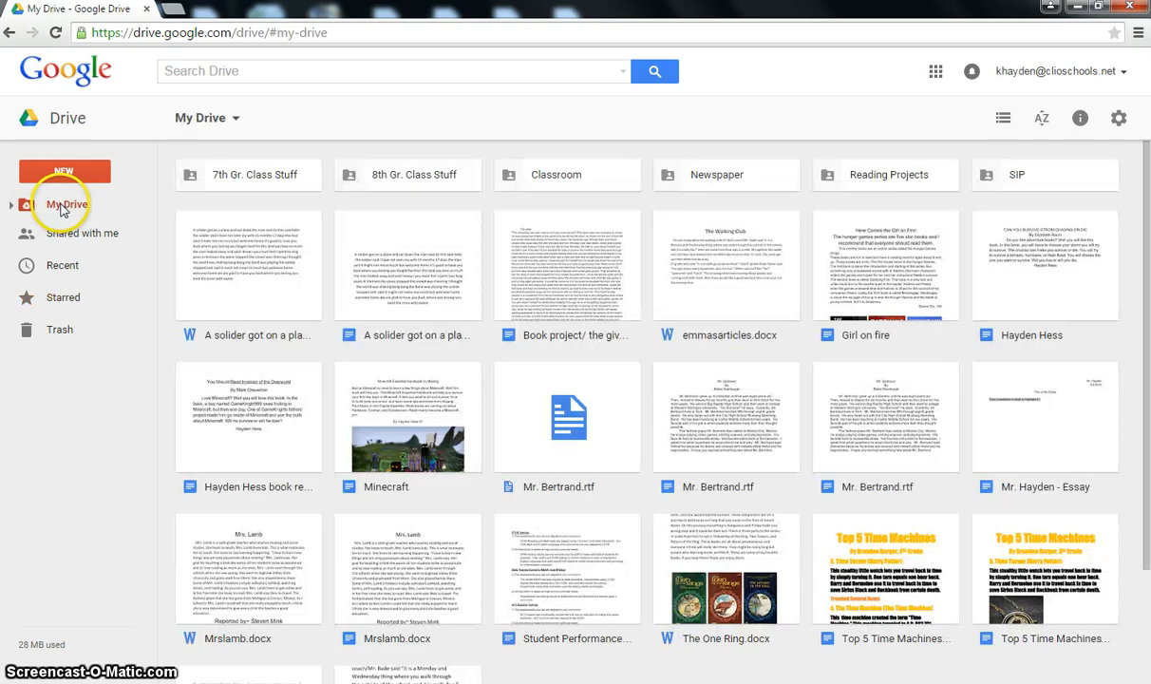
double_click(1059, 437)
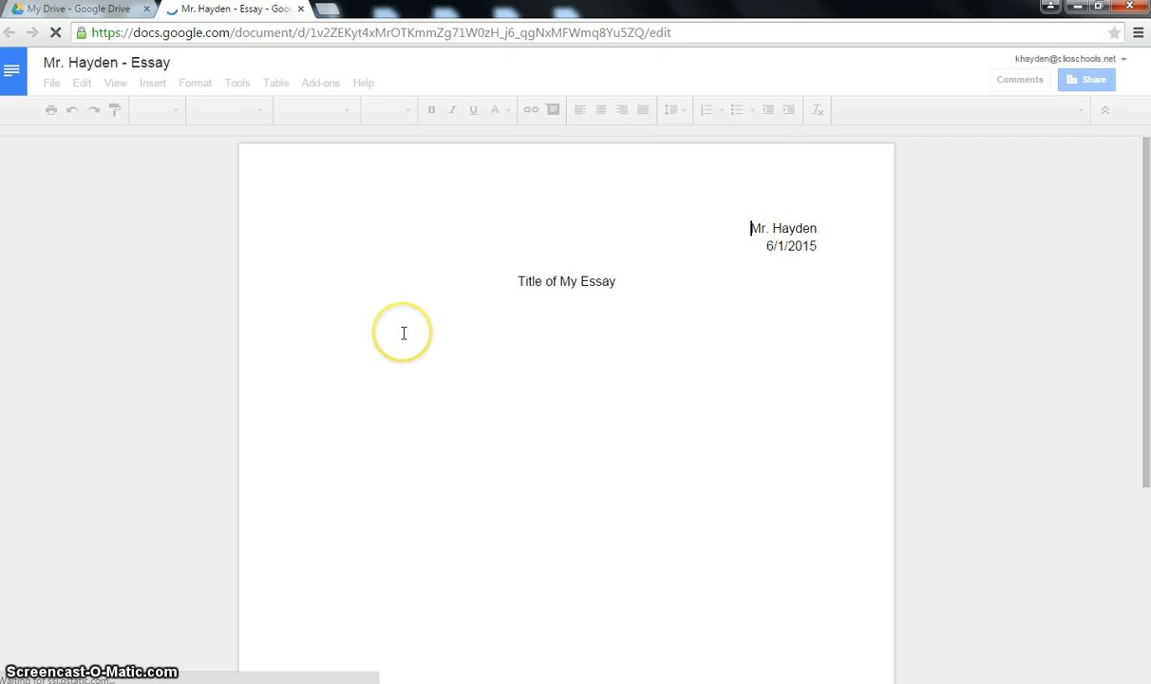
key("ctrl+w")
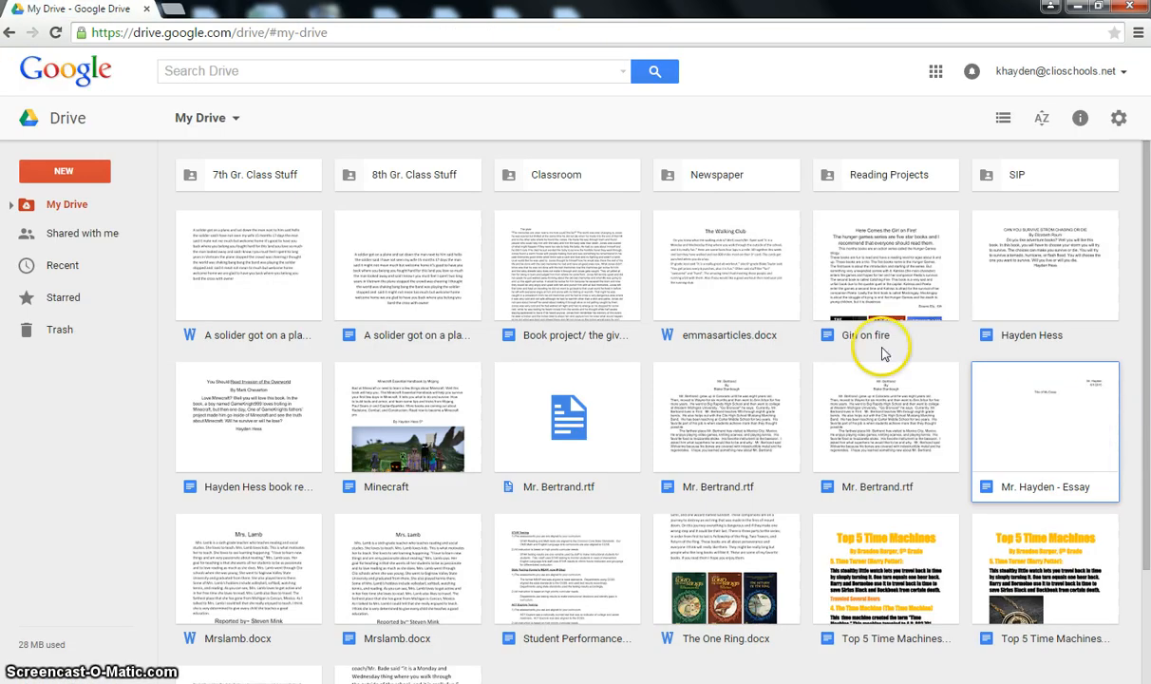
- Star the essay file and show it as the only file in Starred
right_click(1025, 450)
left_click(970, 252)
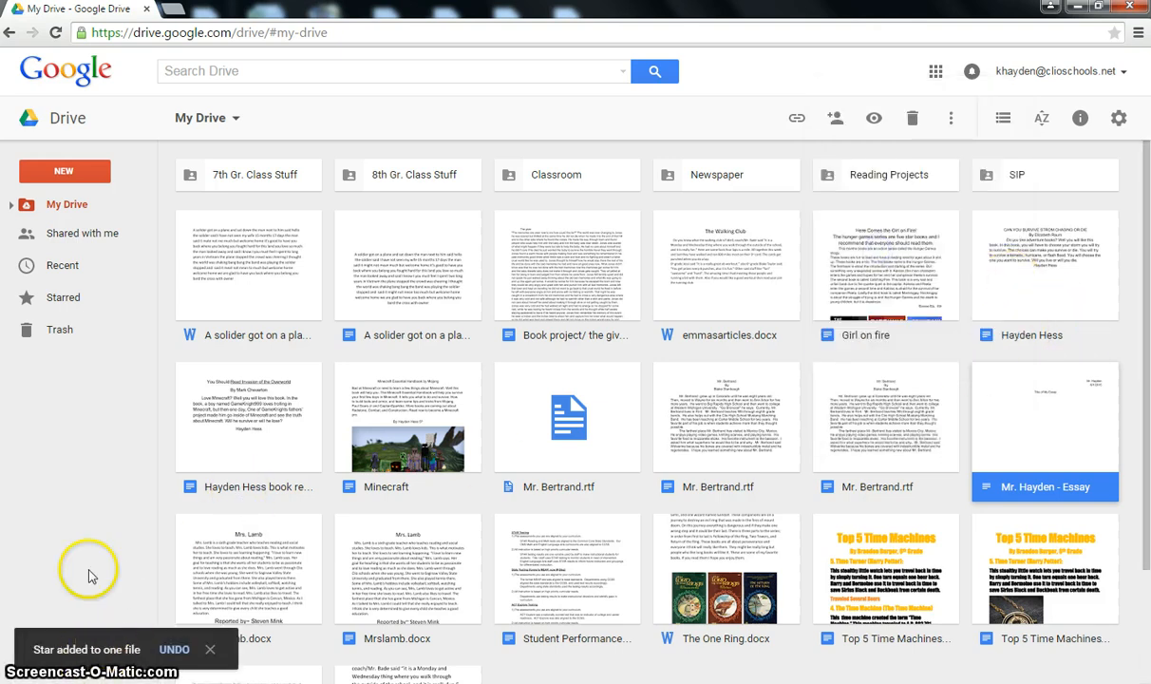
left_click(66, 297)
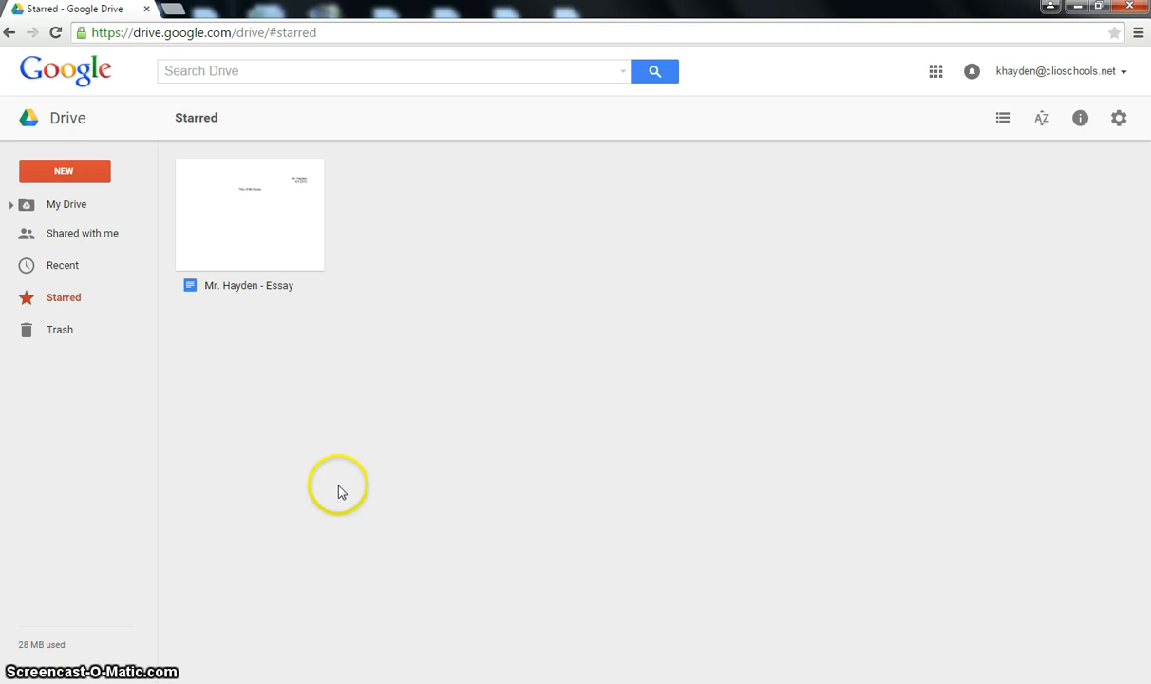
key("alt+p")
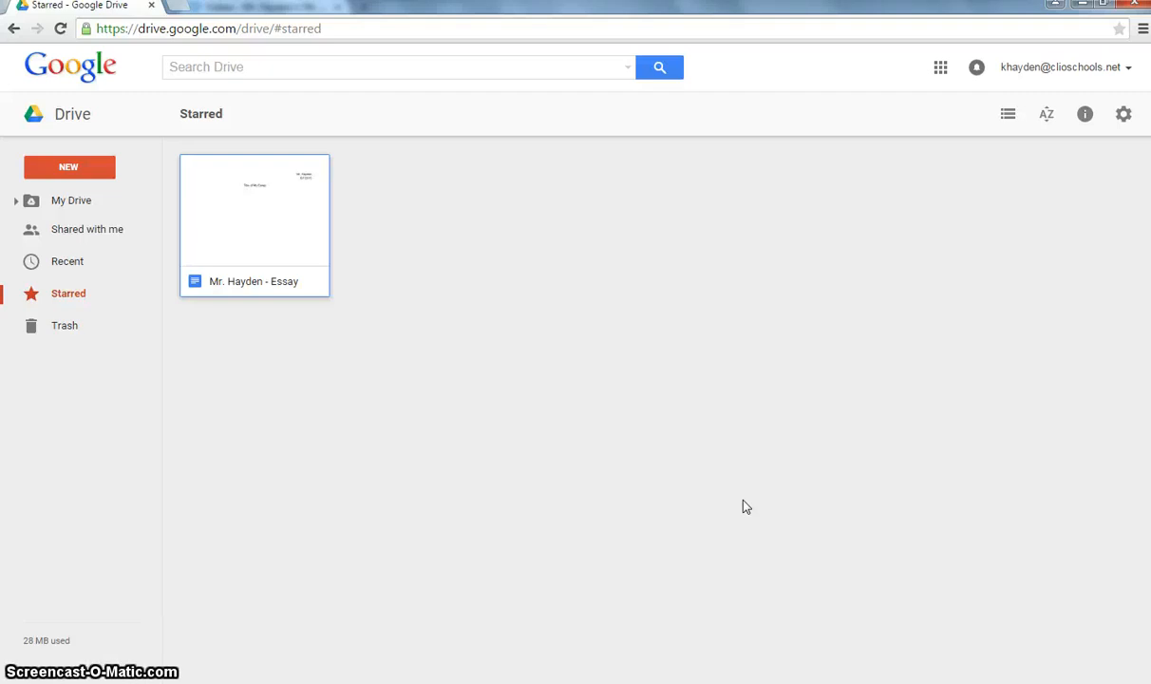
left_click(581, 489)
left_click(571, 466)
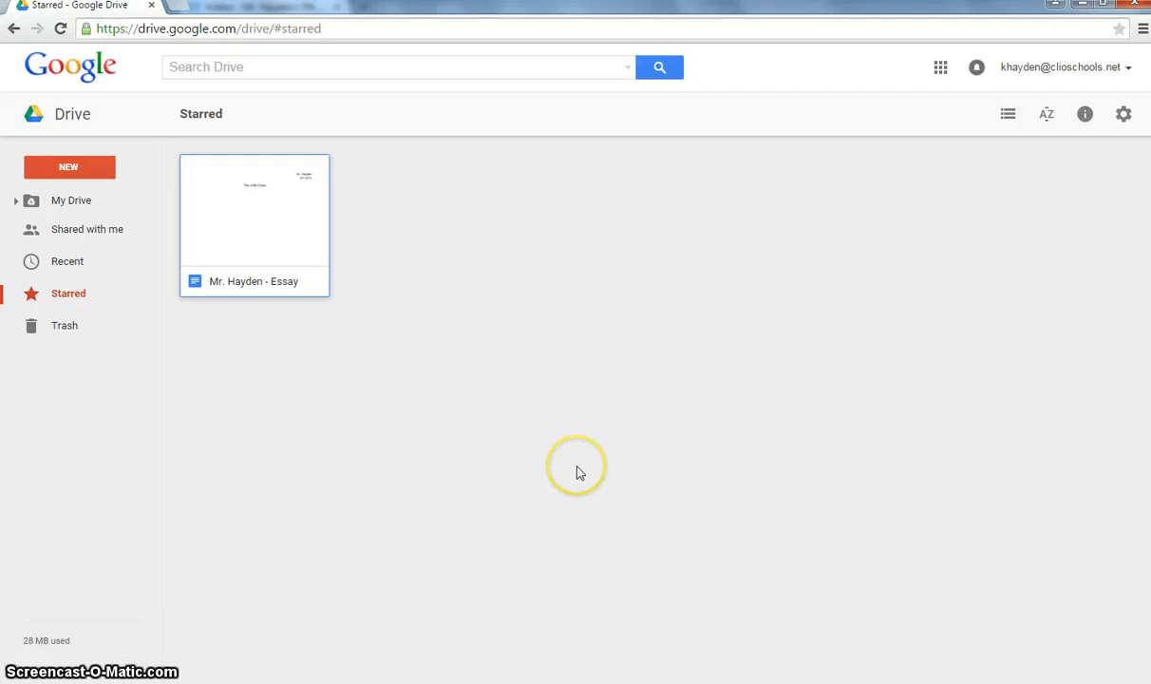